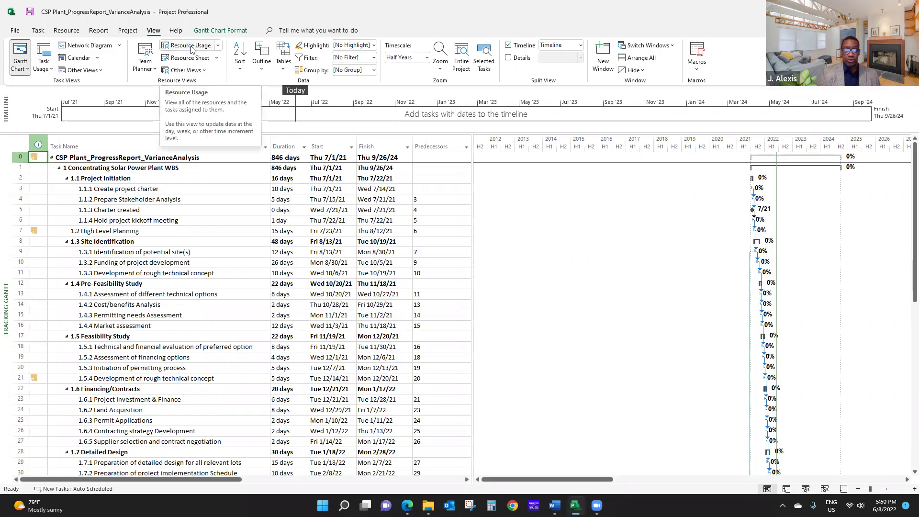
- View the resource usage by task, followed by the resource sheet with its rates and costs
left_click(191, 48)
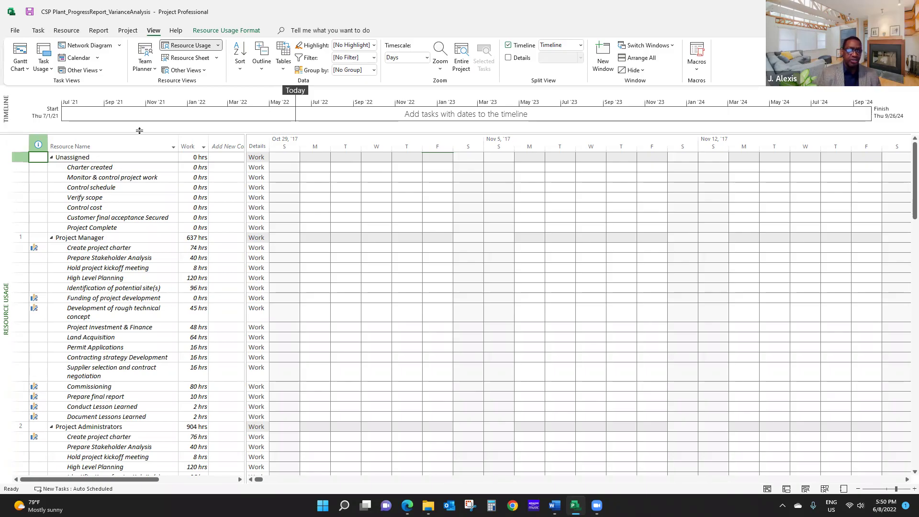
left_click(184, 58)
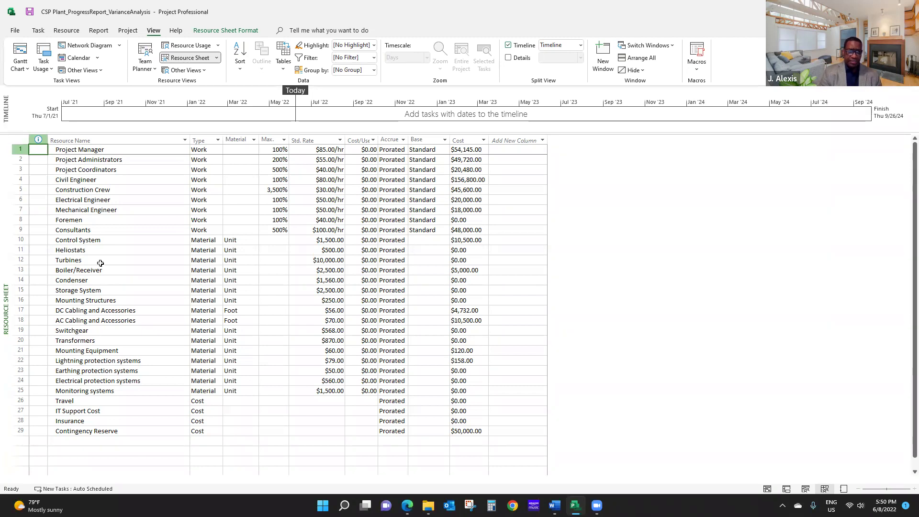
- Check the project statistics for start, finish, duration, work and cost, and close them
left_click(135, 33)
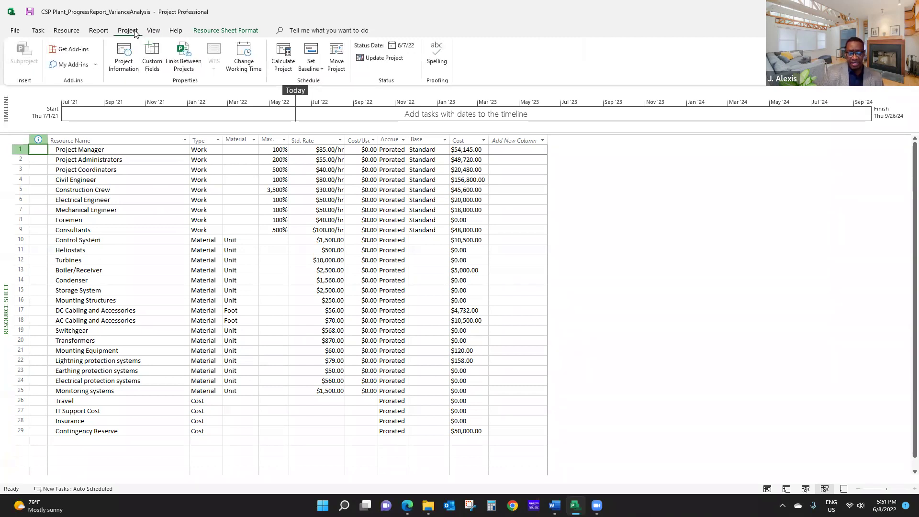
left_click(126, 53)
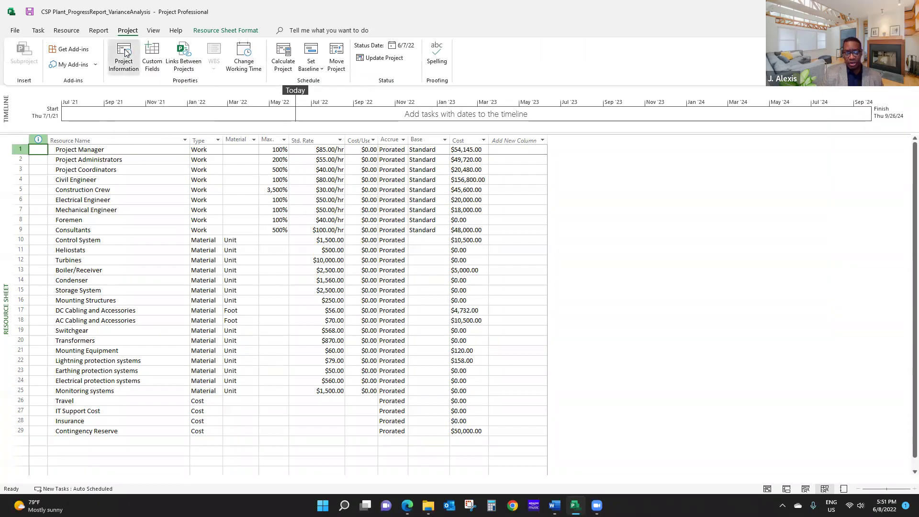
left_click(369, 329)
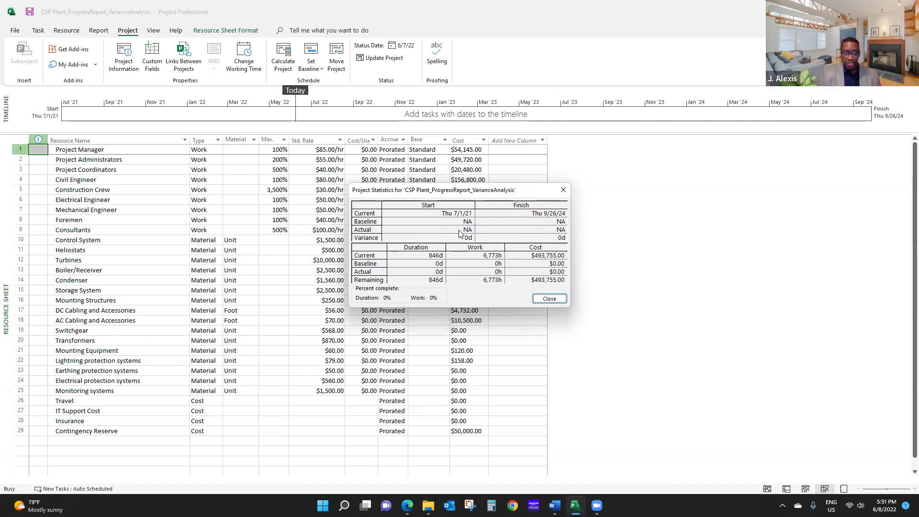
left_click(549, 299)
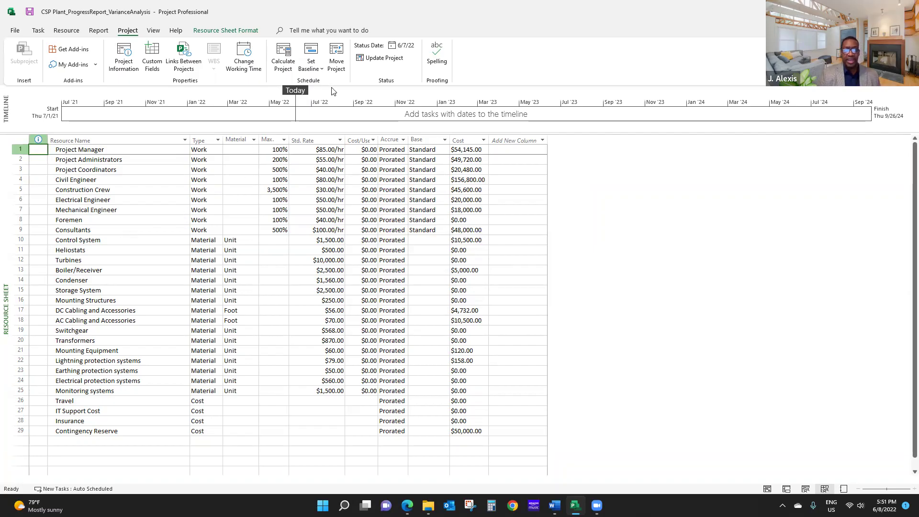
- Set the Baseline for the entire project
left_click(322, 73)
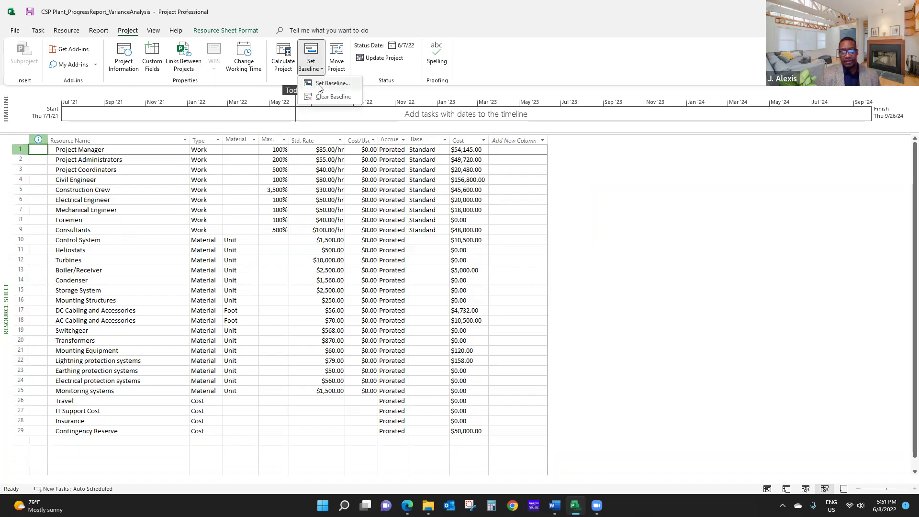
left_click(317, 85)
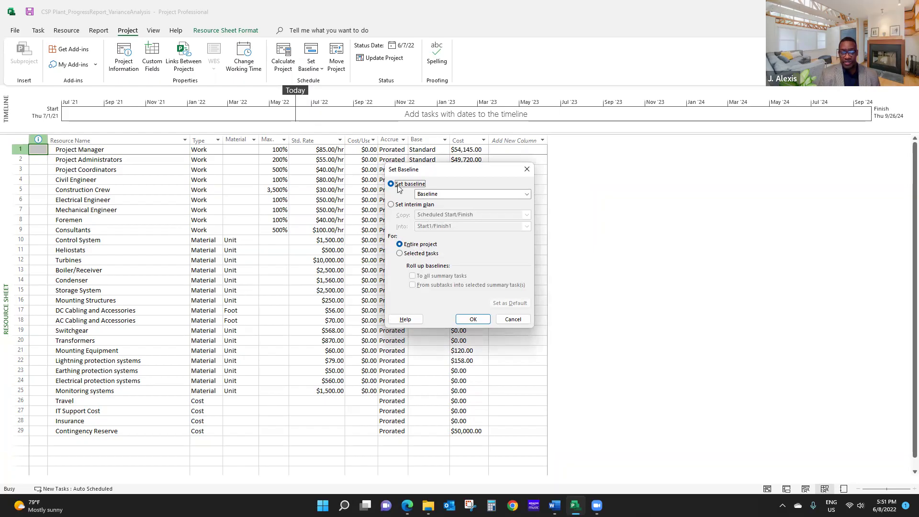
left_click(474, 321)
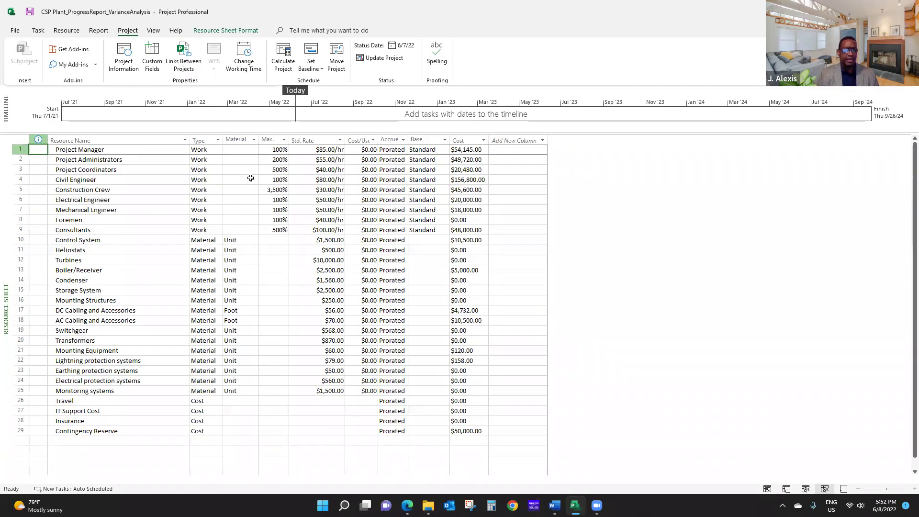
- Return to the Gantt chart and examine the task dates and durations from Project Initiation through the construction and commissioning tasks
left_click(153, 31)
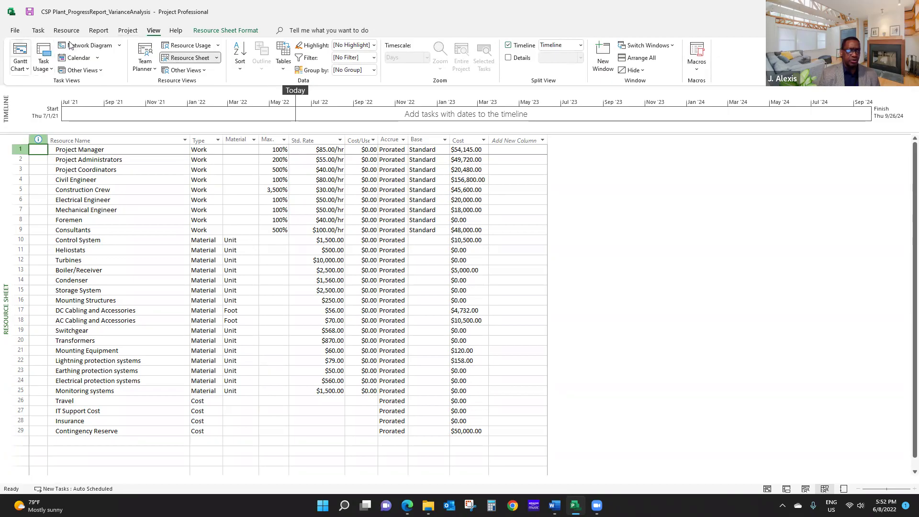
left_click(23, 52)
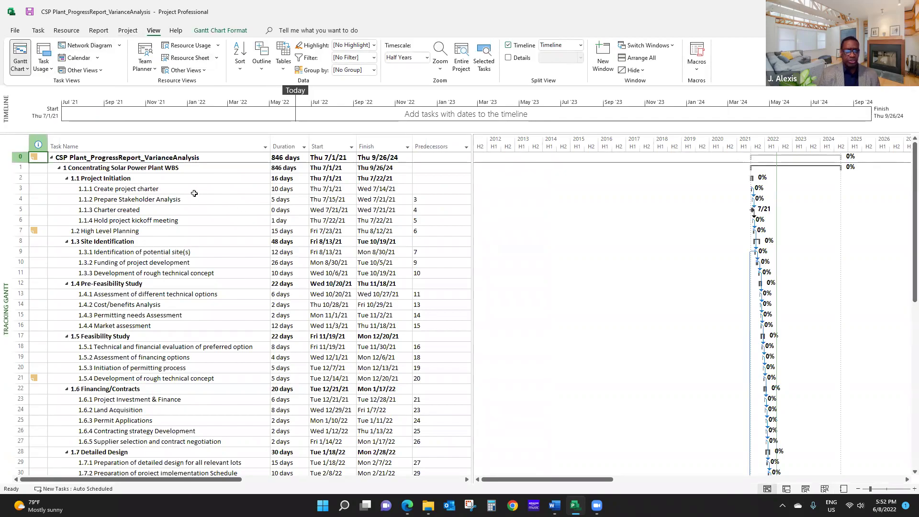
scroll(195, 195, "down", 2)
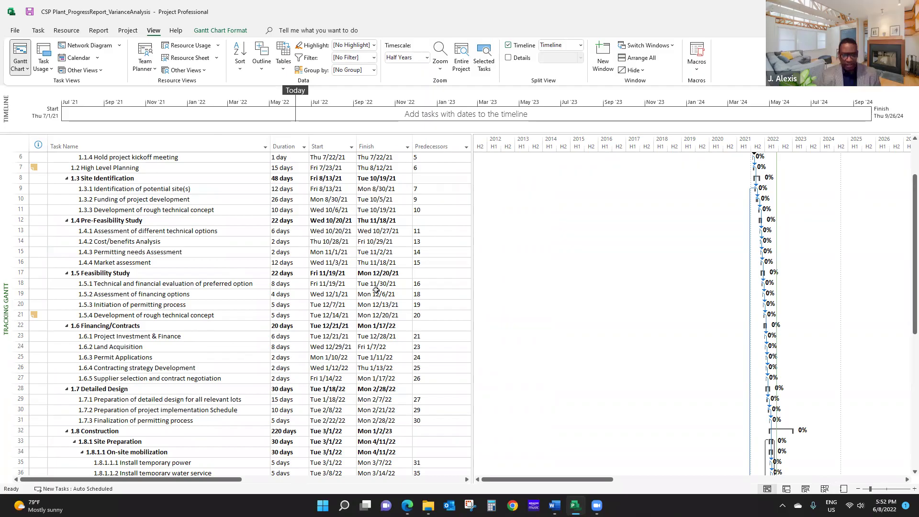
scroll(374, 375, "up", 1)
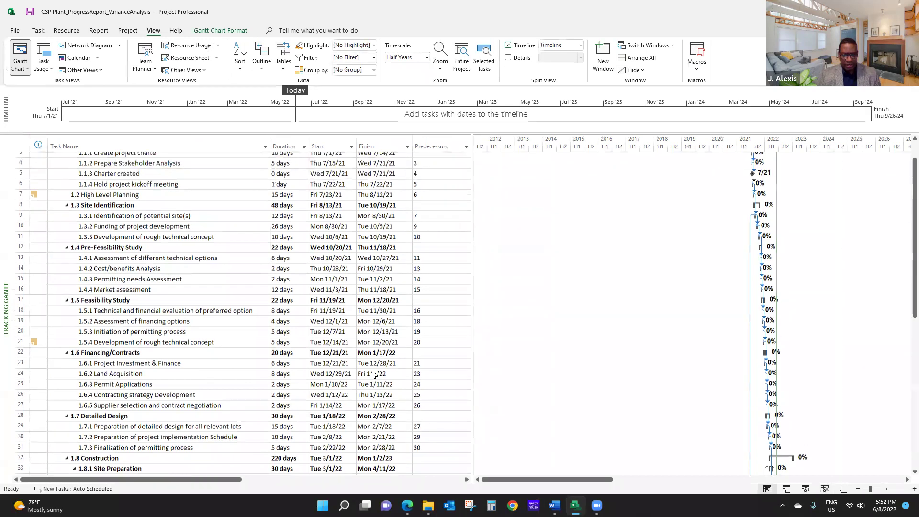
scroll(209, 337, "down", 1)
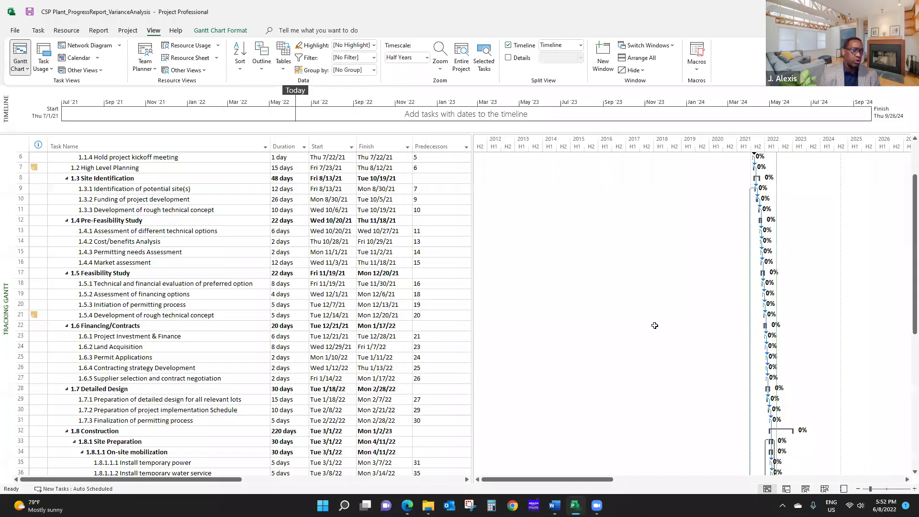
scroll(655, 324, "down", 2)
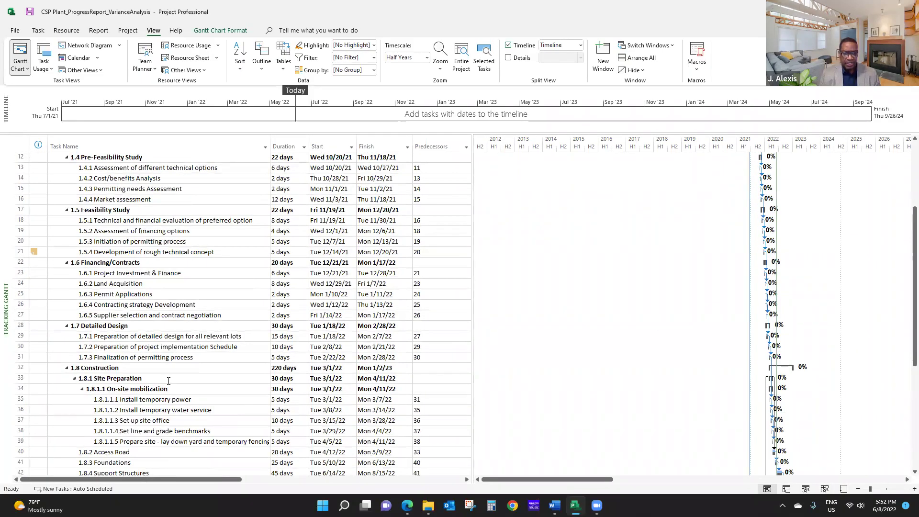
scroll(168, 378, "down", 1)
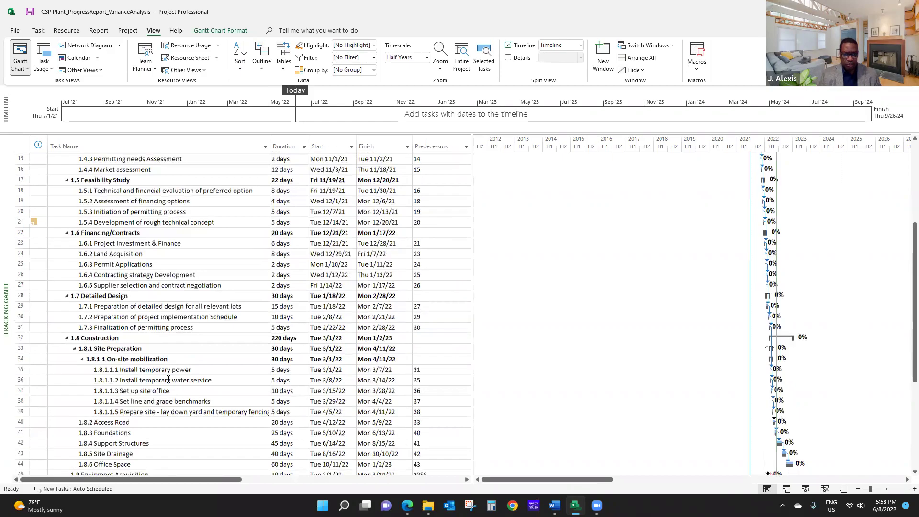
scroll(168, 368, "down", 1)
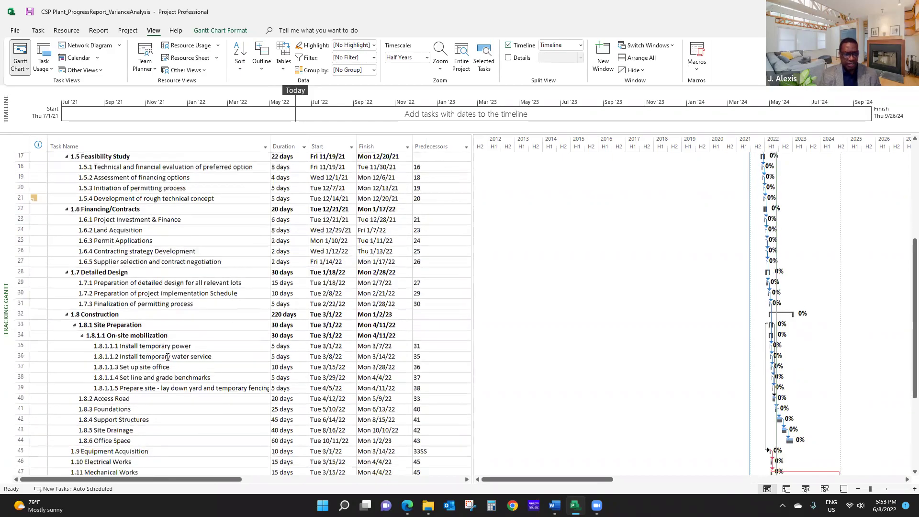
scroll(168, 357, "down", 1)
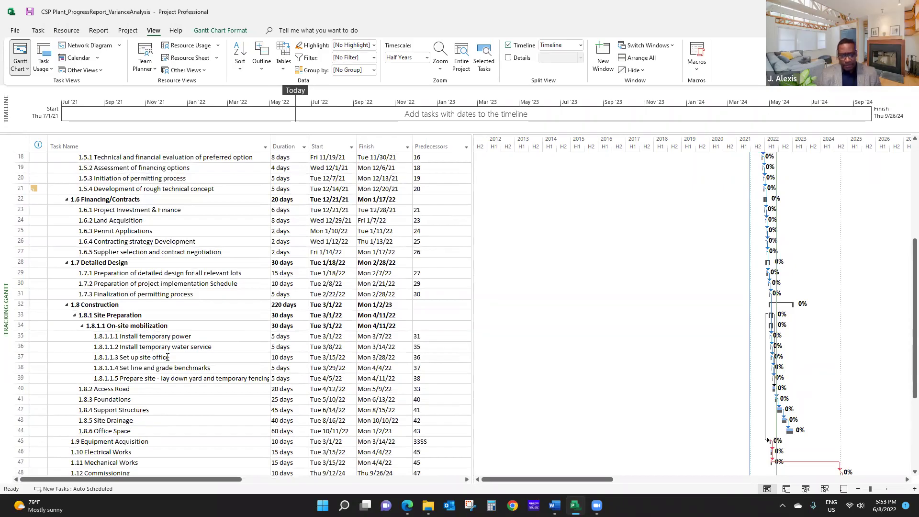
scroll(168, 357, "up", 5)
scroll(167, 357, "up", 1)
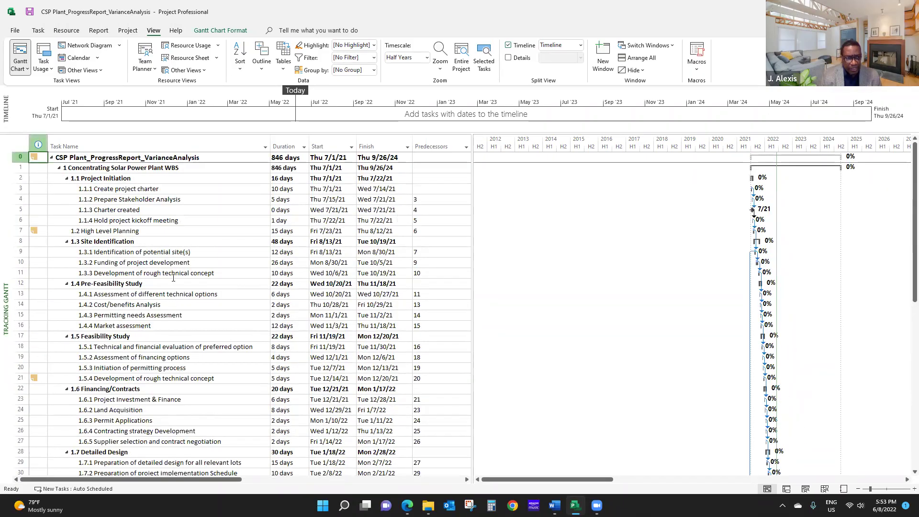
- Mark all tasks from 1.1 Project Initiation through 1.7.3 Finalization of permitting process as 100% complete
key("Down")
key("Down")
key("shift+F2")
key("Escape")
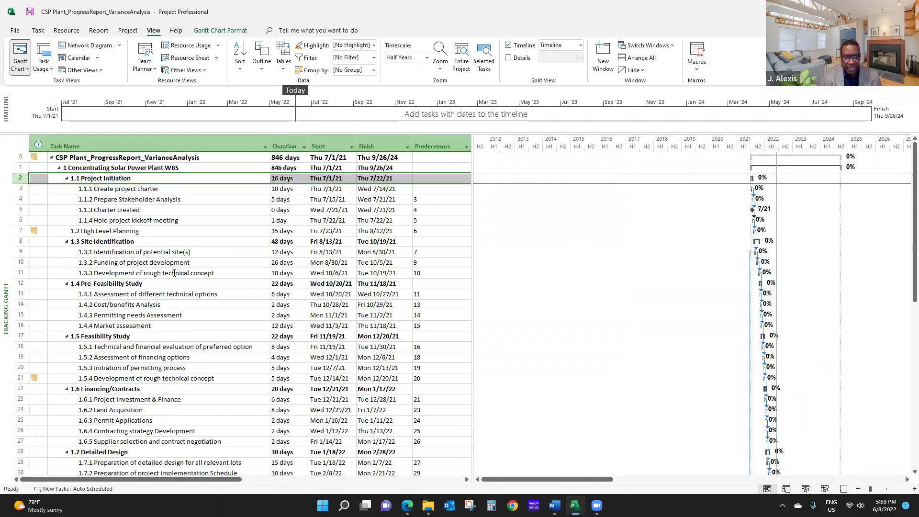
key("shift+Down")
key("shift+Down")
key("shift+Down")
key("shift+Down")
key("shift+Down")
key("shift+Down")
key("shift+Down")
key("shift+Down")
key("shift+Down")
key("shift+Down")
key("shift+Down")
key("shift+Down")
key("shift+Down")
key("shift+Down")
key("shift+Down")
key("shift+Down")
key("shift+Down")
key("shift+Down")
key("shift+Down")
key("shift+Down")
key("shift+Down")
key("shift+Down")
key("shift+Down")
key("shift+Down")
key("shift+Down")
key("shift+Down")
key("shift+Down")
key("shift+Down")
key("shift+Down")
key("shift+Down")
key("shift+Down")
key("shift+Down")
key("shift+Down")
key("shift+Down")
key("shift+Down")
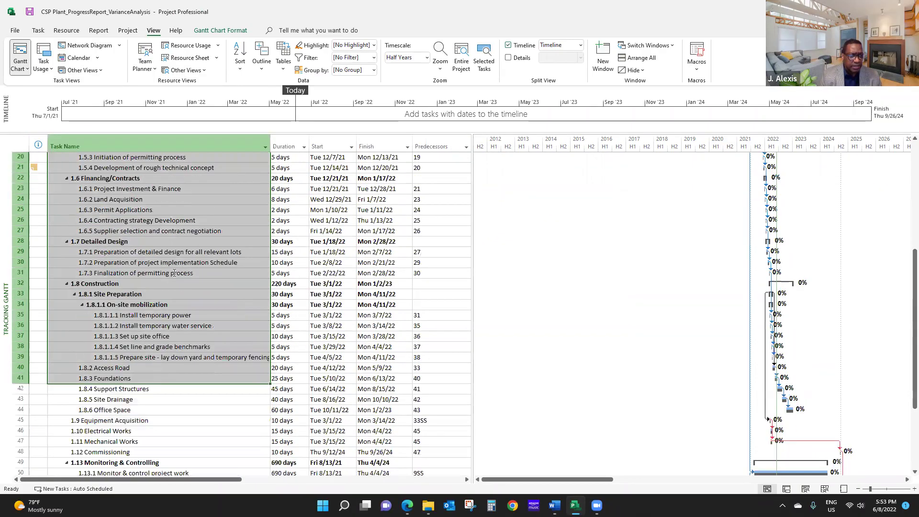
key("shift+Up")
key("shift+Up")
key("shift+Up")
key("shift+Up")
key("shift+Up")
key("shift+Up")
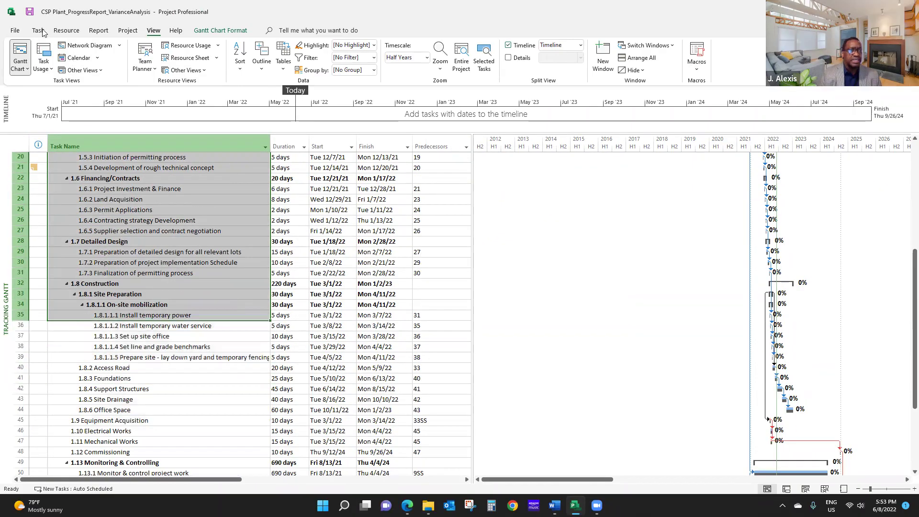
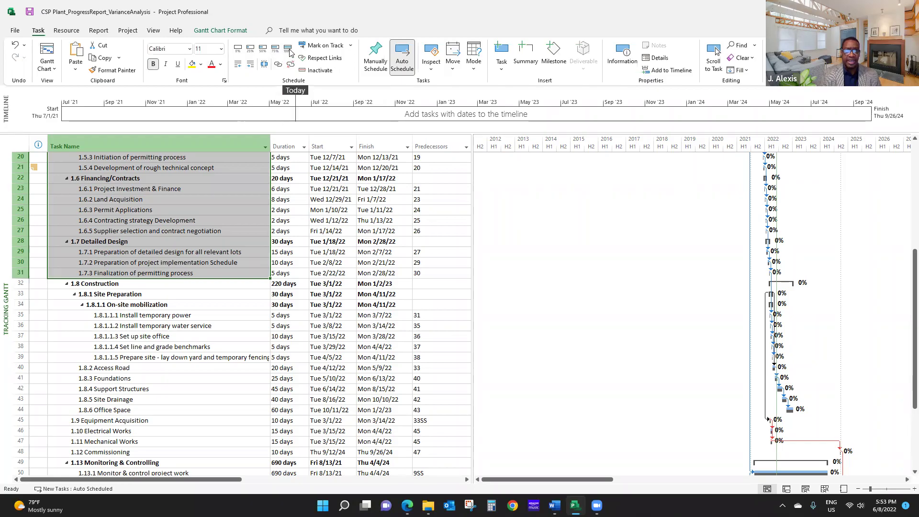
left_click(290, 52)
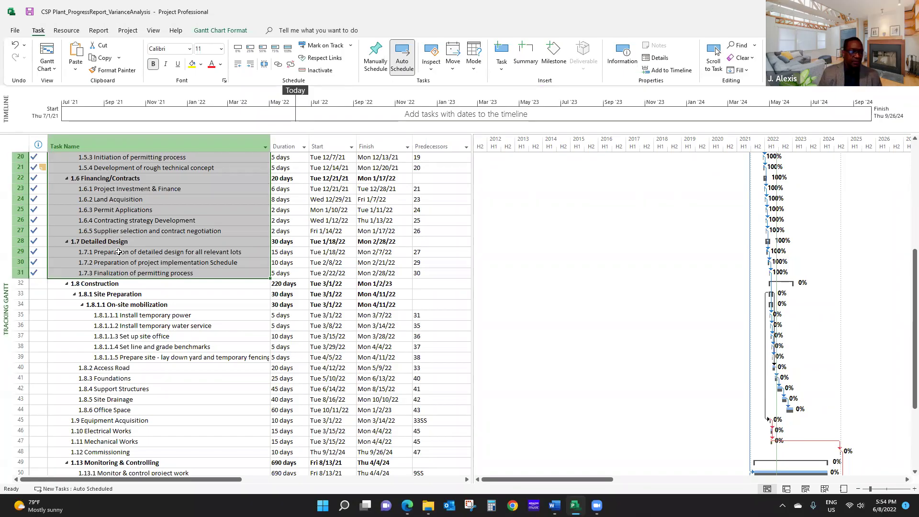
- Mark the five On-site mobilization subtasks, from Install temporary power through Prepare site, as 100% complete
scroll(117, 239, "up", 1)
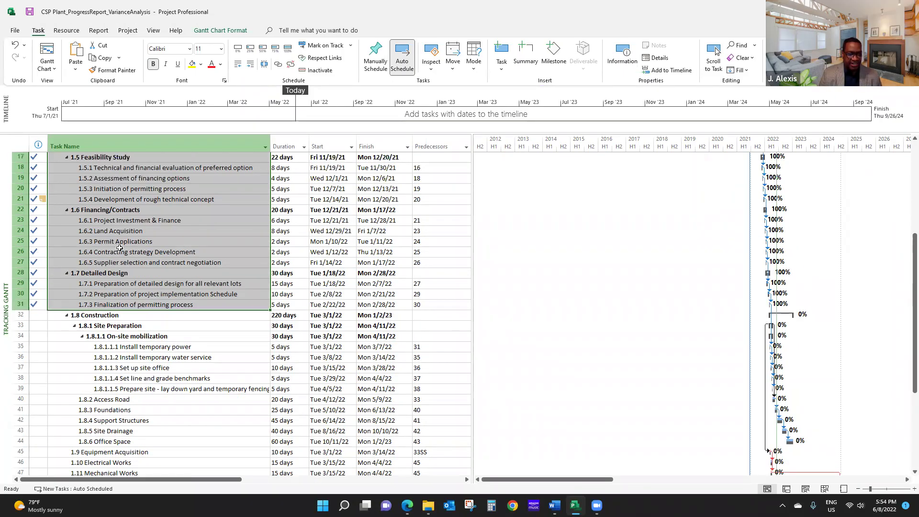
scroll(120, 247, "down", 2)
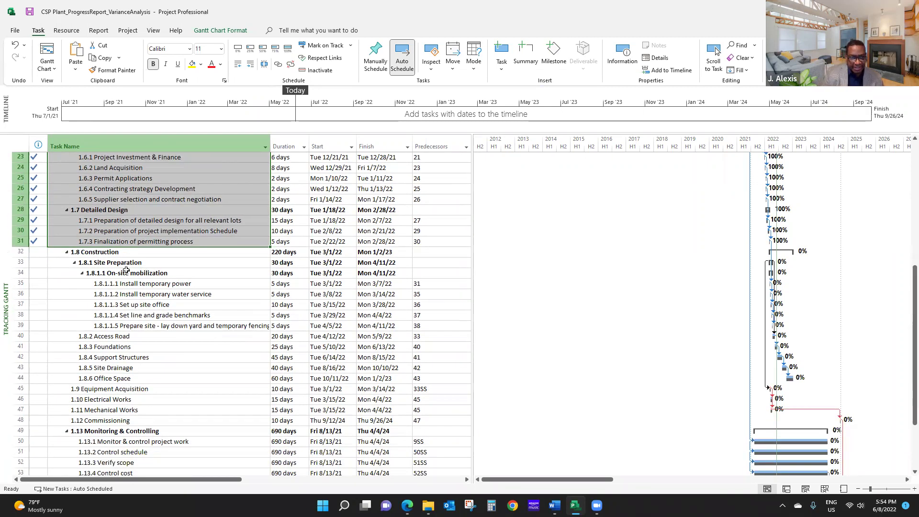
left_click(102, 252)
left_click_drag(101, 253, 115, 421)
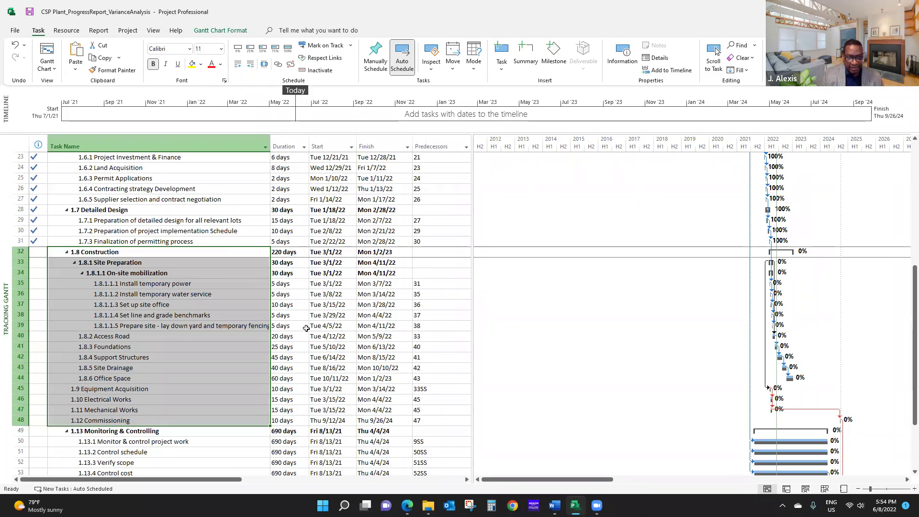
left_click_drag(148, 286, 151, 325)
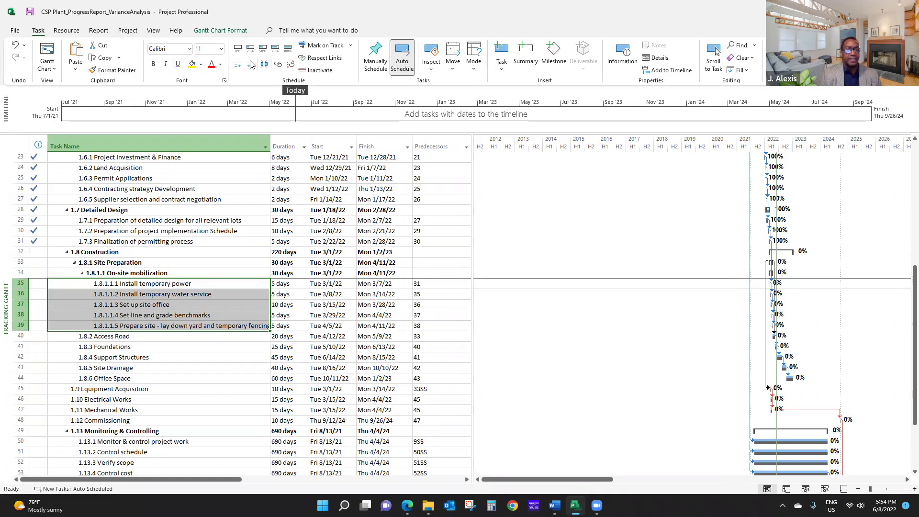
left_click(287, 46)
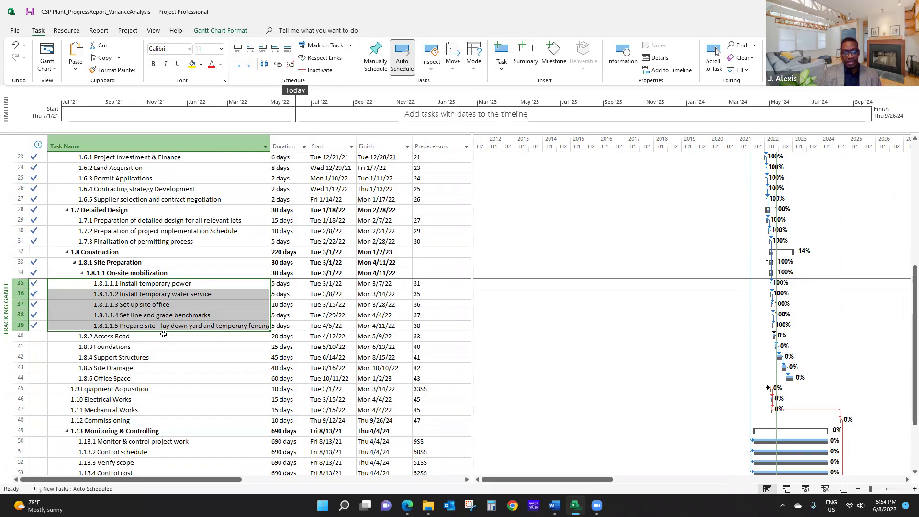
- Mark the tasks from 1.8.2 Access Road through 1.15 Project Complete as on track and review the progress across the whole schedule
scroll(164, 335, "down", 3)
left_click_drag(129, 241, 134, 440)
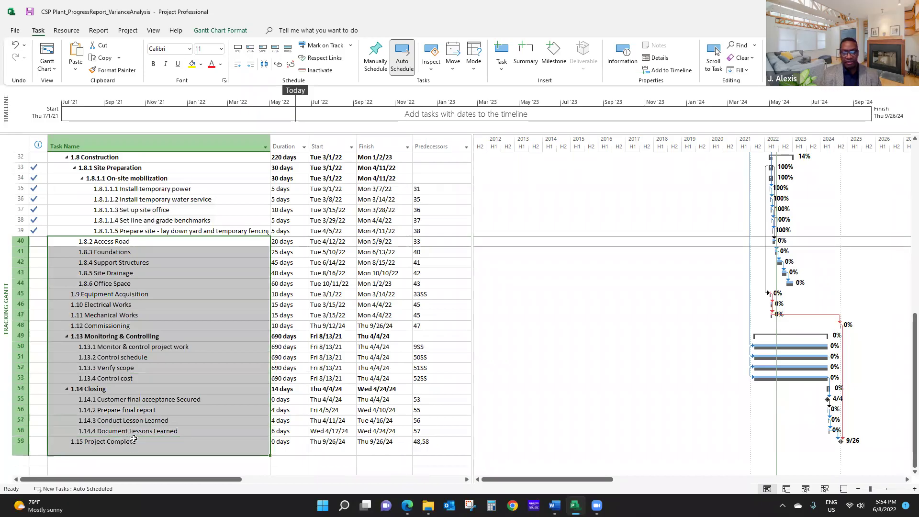
scroll(136, 347, "up", 5)
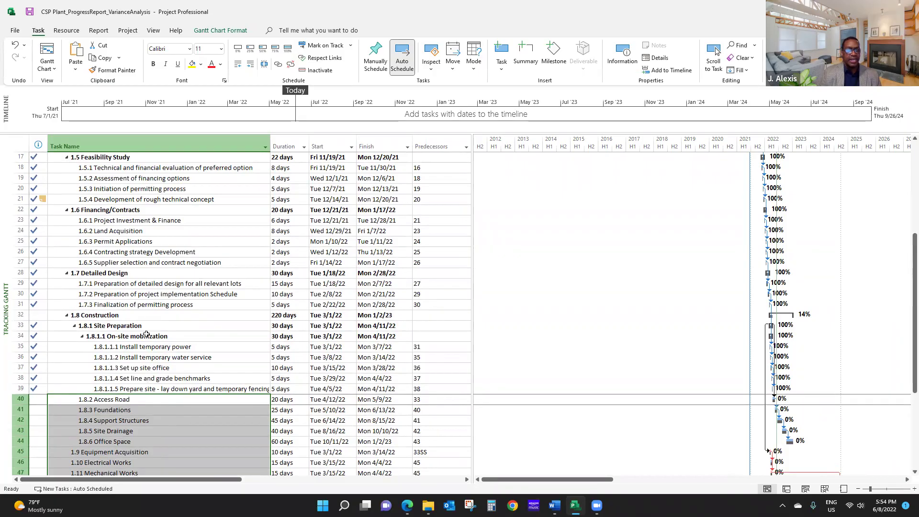
left_click(328, 49)
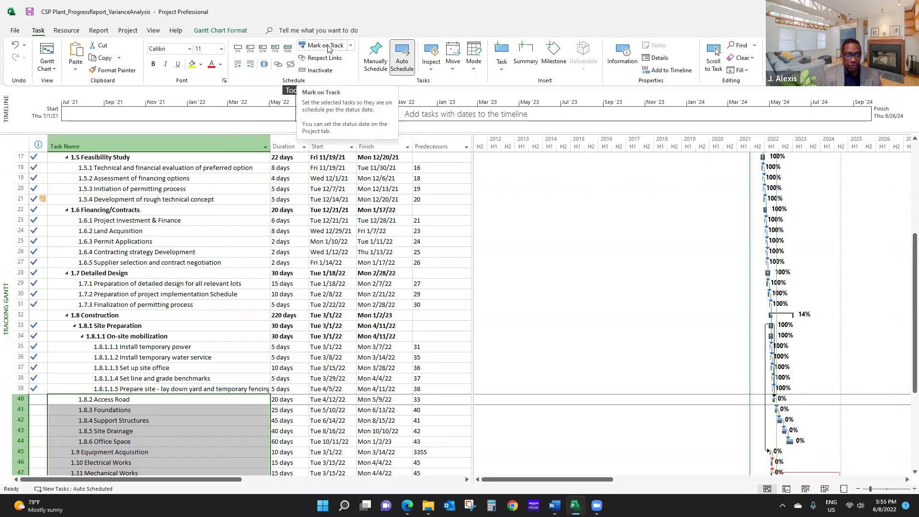
left_click(328, 49)
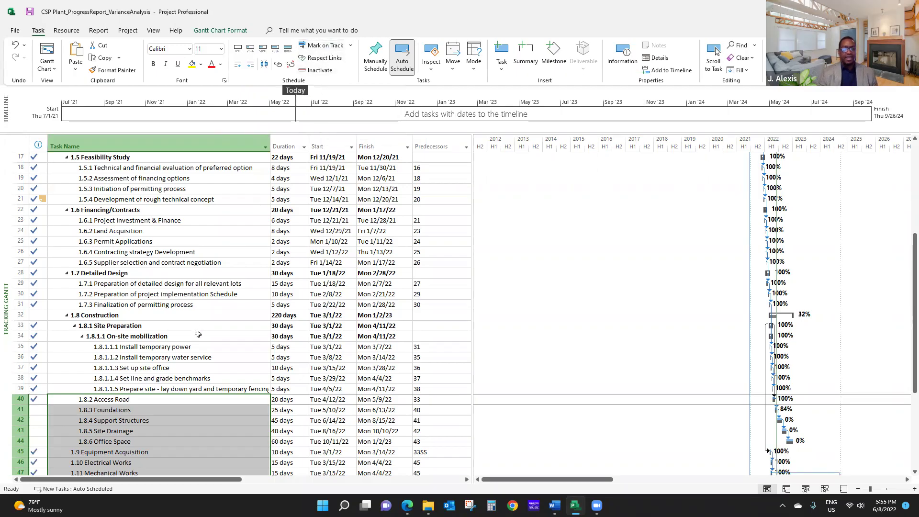
scroll(199, 334, "down", 3)
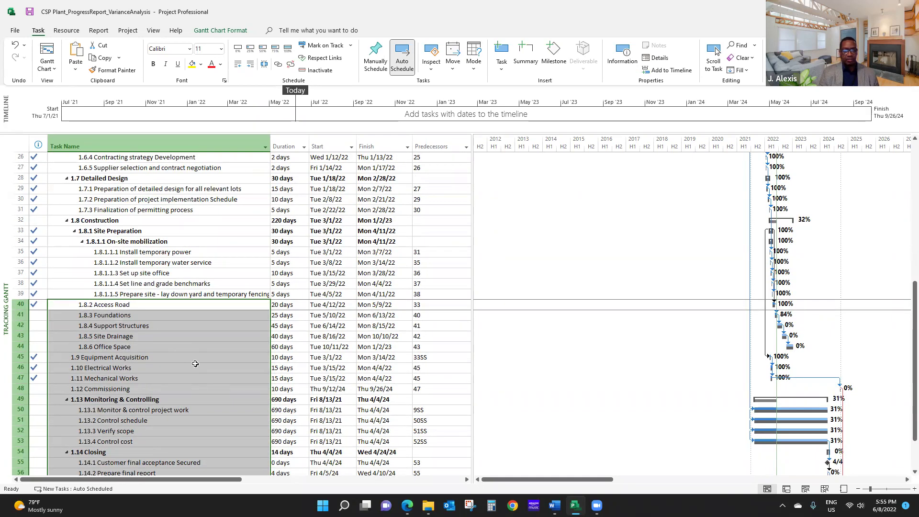
scroll(199, 359, "down", 4)
scroll(199, 359, "up", 8)
scroll(199, 361, "up", 4)
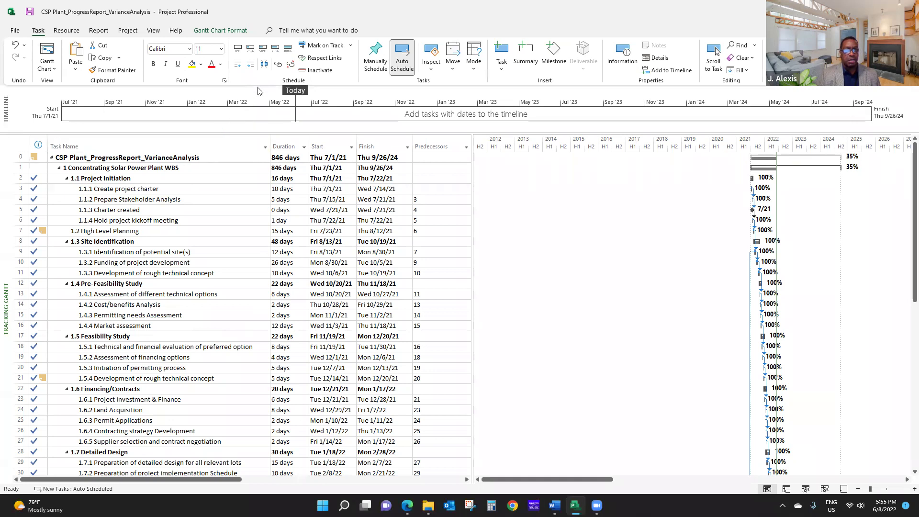
- Switch the task table from the Entry table to the Variance table
left_click(155, 32)
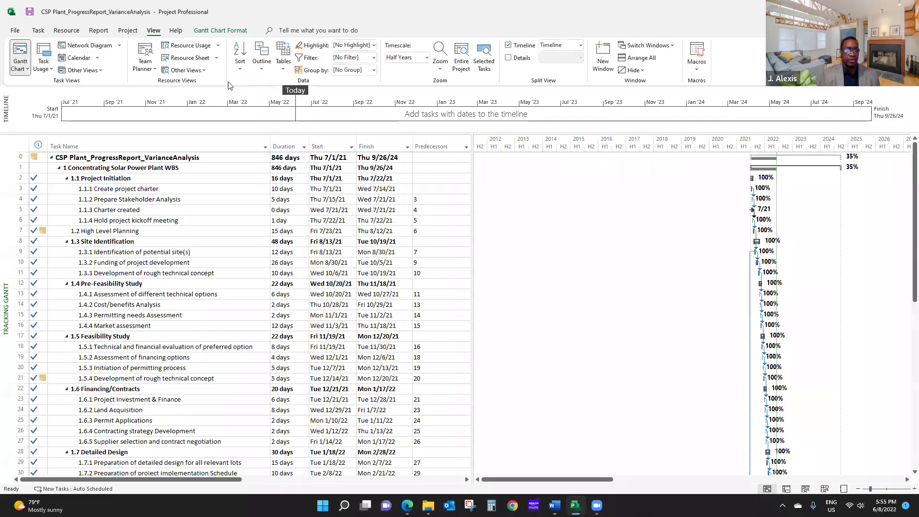
left_click(283, 71)
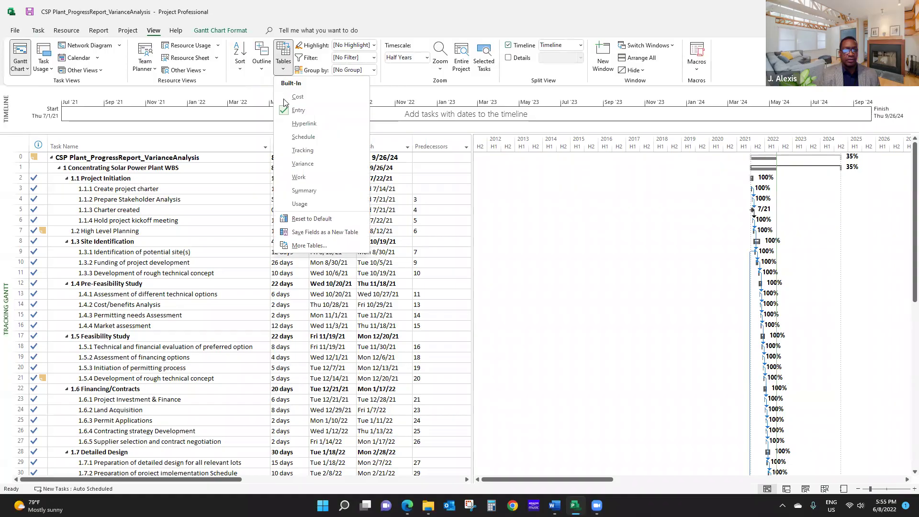
left_click(302, 164)
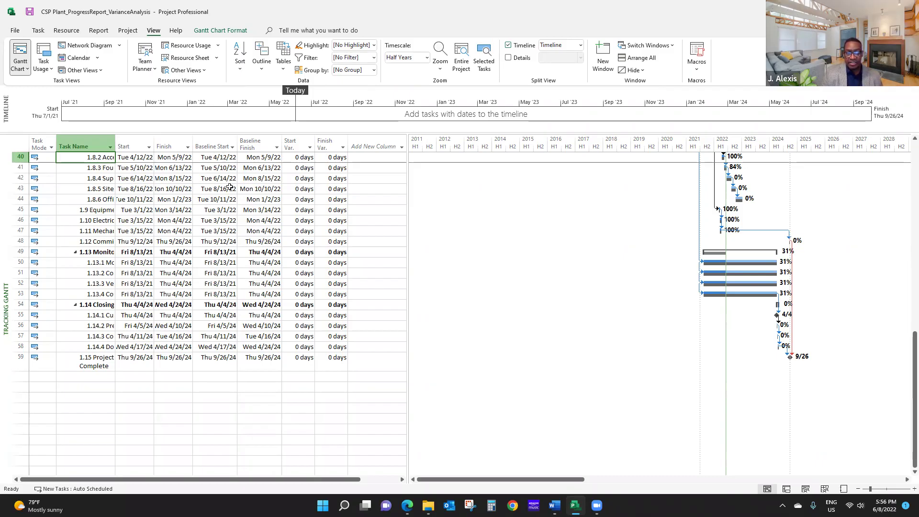
- Insert an Actual Finish column before the Start Variance column
left_click(292, 137)
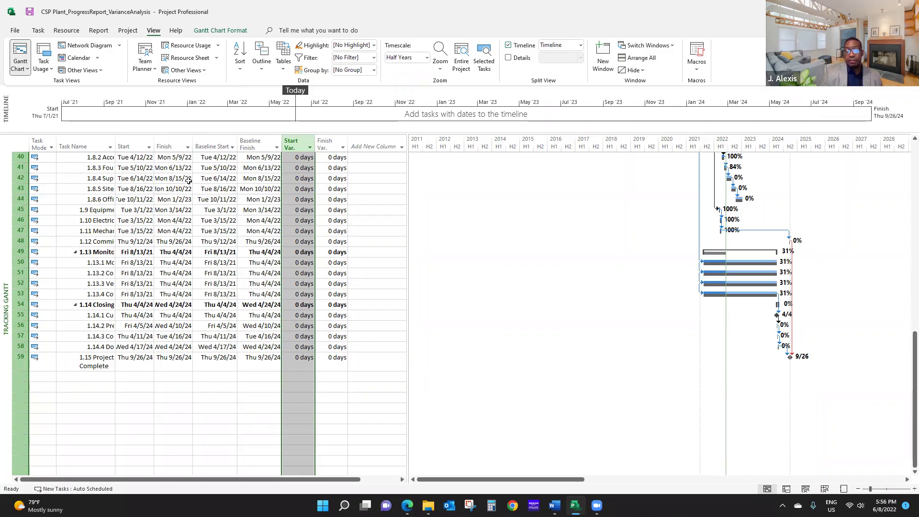
right_click(297, 146)
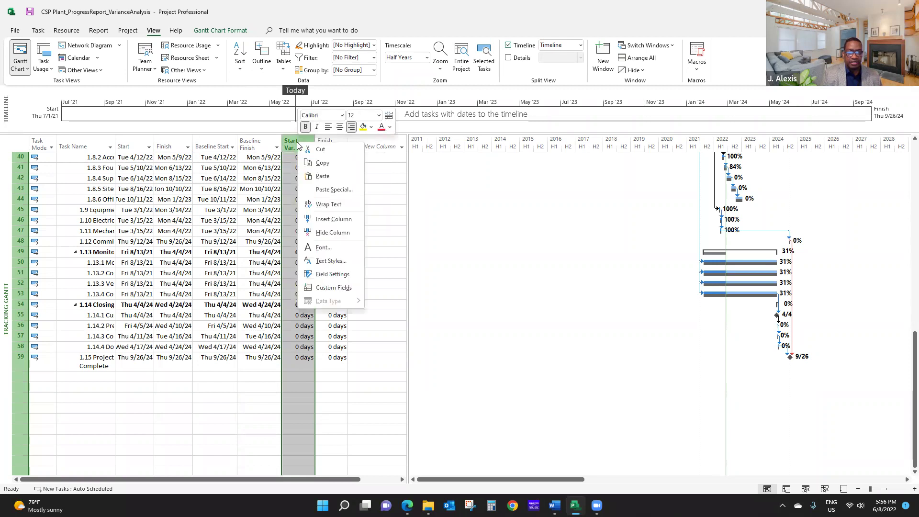
left_click(322, 219)
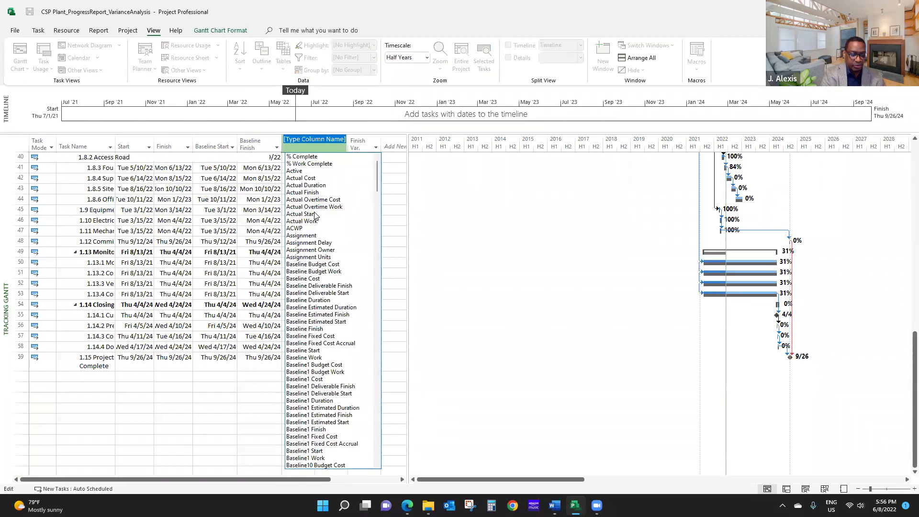
type("actual Cost")
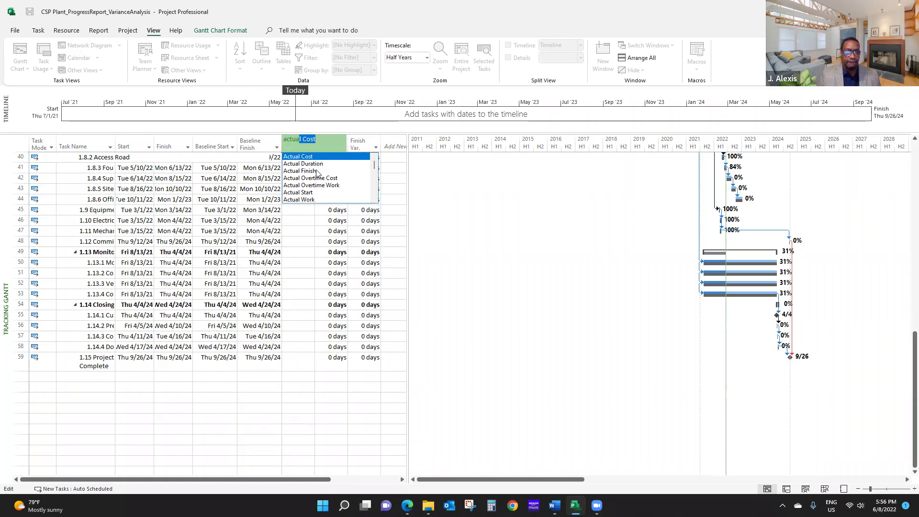
left_click(300, 171)
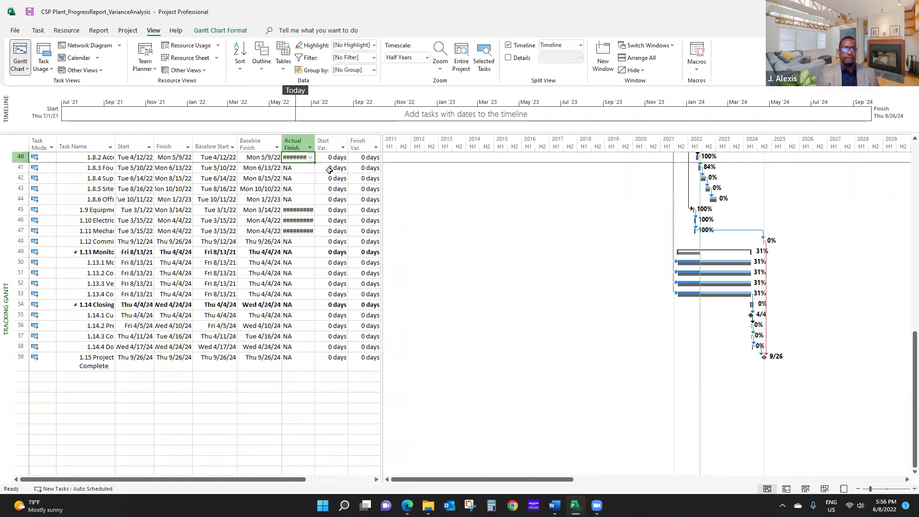
- Widen the Actual Finish column until its dates show in full, and review the actual finish dates across the whole schedule
left_click_drag(315, 139, 323, 139)
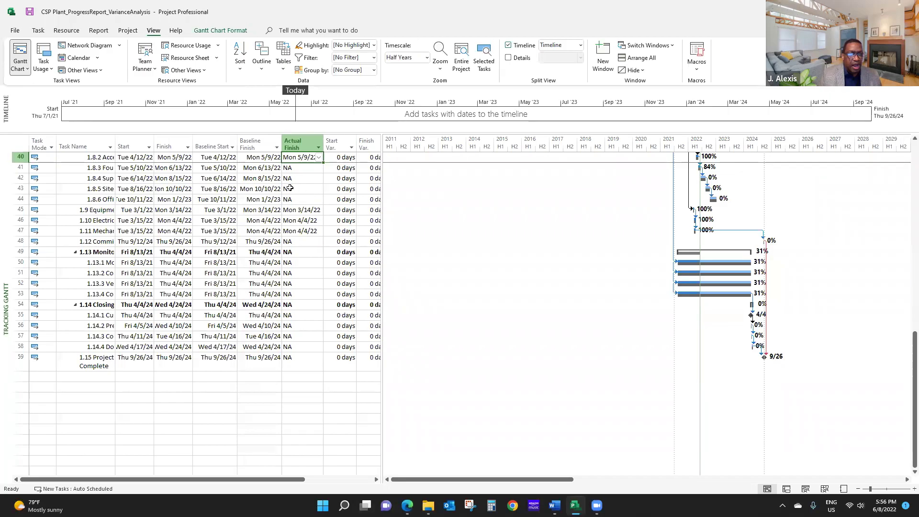
scroll(287, 206, "up", 4)
scroll(287, 214, "up", 9)
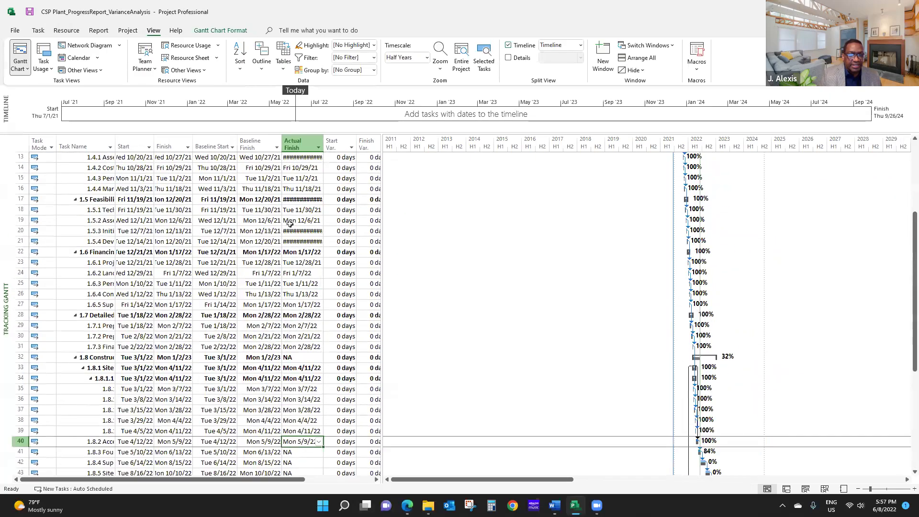
left_click_drag(324, 139, 332, 139)
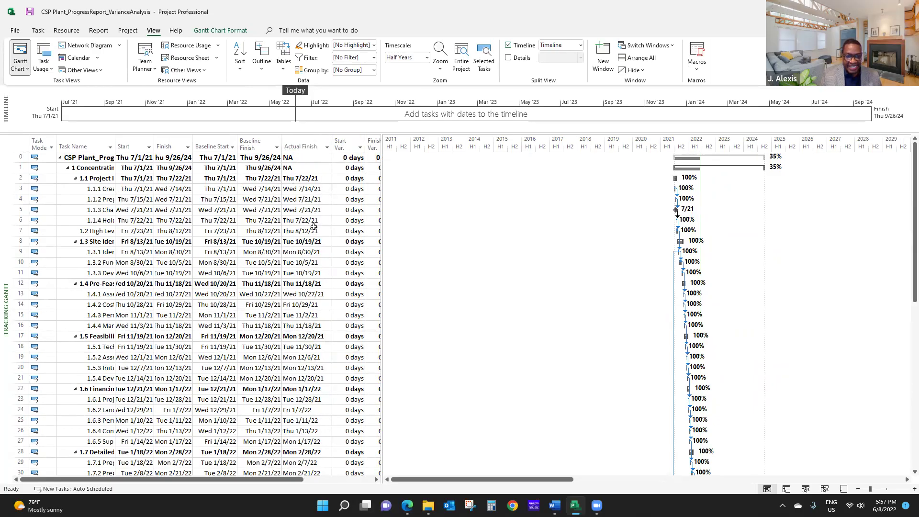
scroll(303, 330, "down", 5)
scroll(308, 326, "down", 5)
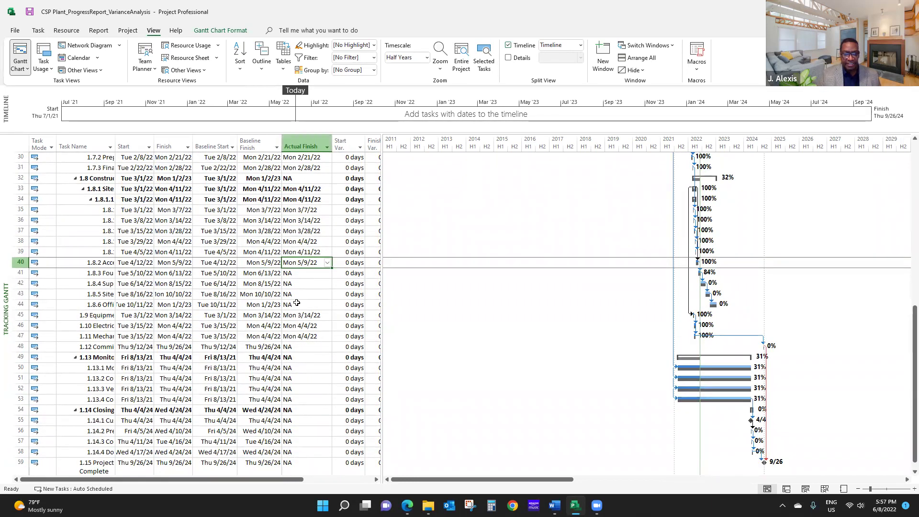
scroll(304, 285, "up", 7)
scroll(303, 282, "up", 4)
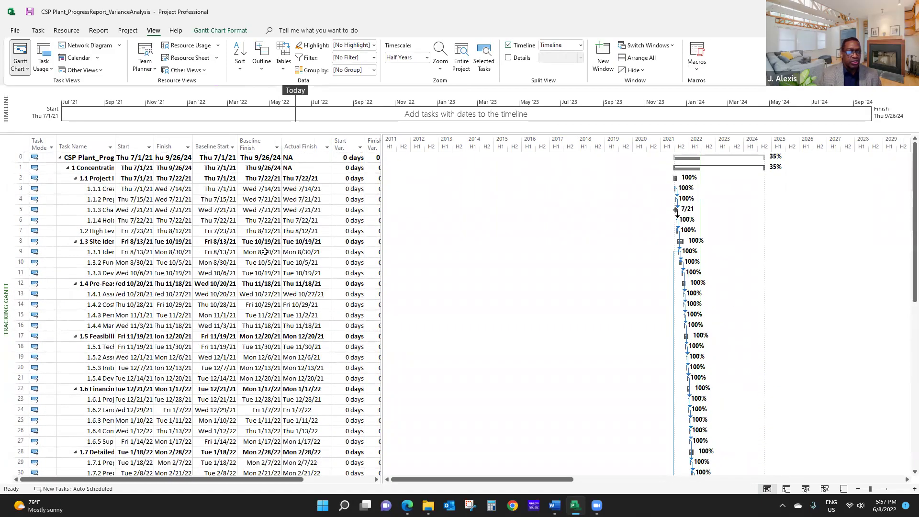
- Widen the Task Name column and extend the table area over the chart to reveal the Start and Finish Variance columns
left_click_drag(116, 146, 161, 168)
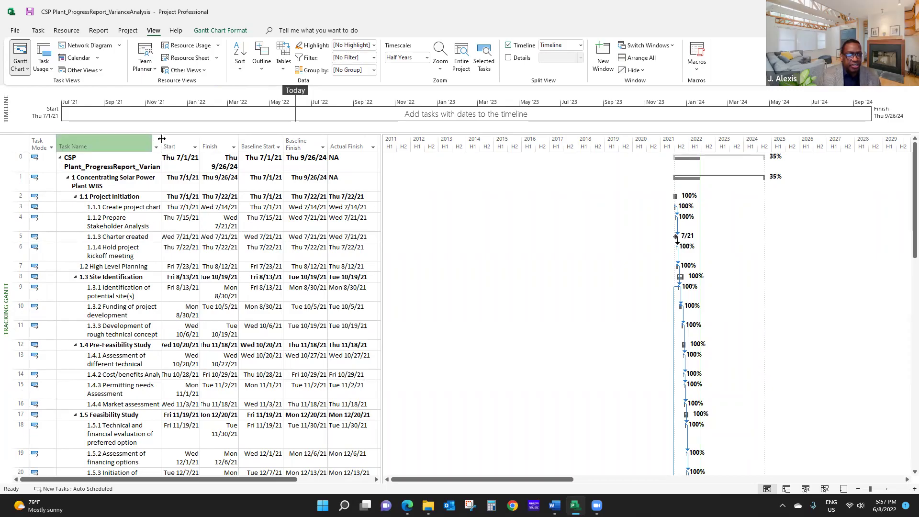
left_click_drag(161, 138, 181, 139)
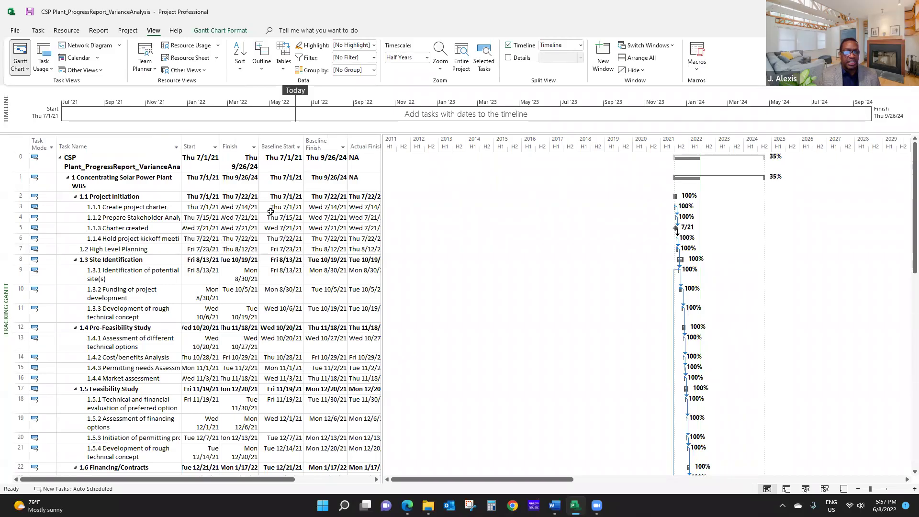
left_click(284, 206)
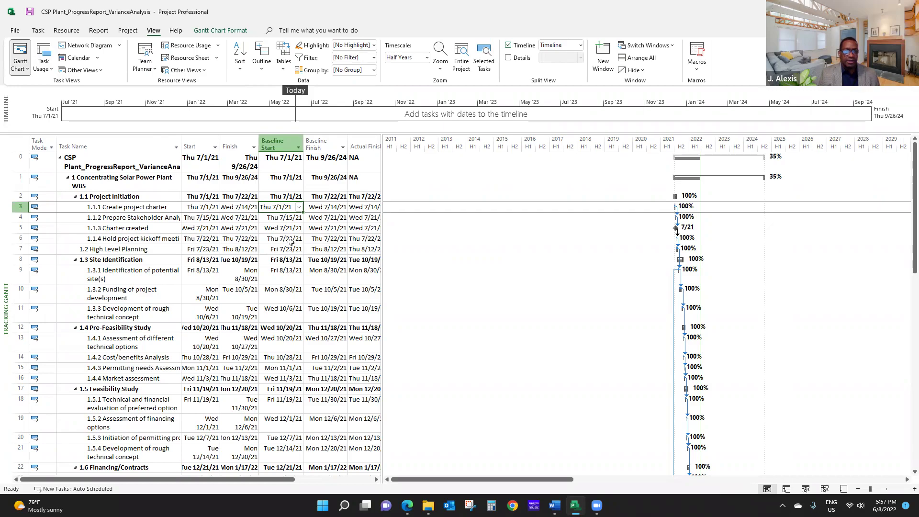
left_click(328, 207)
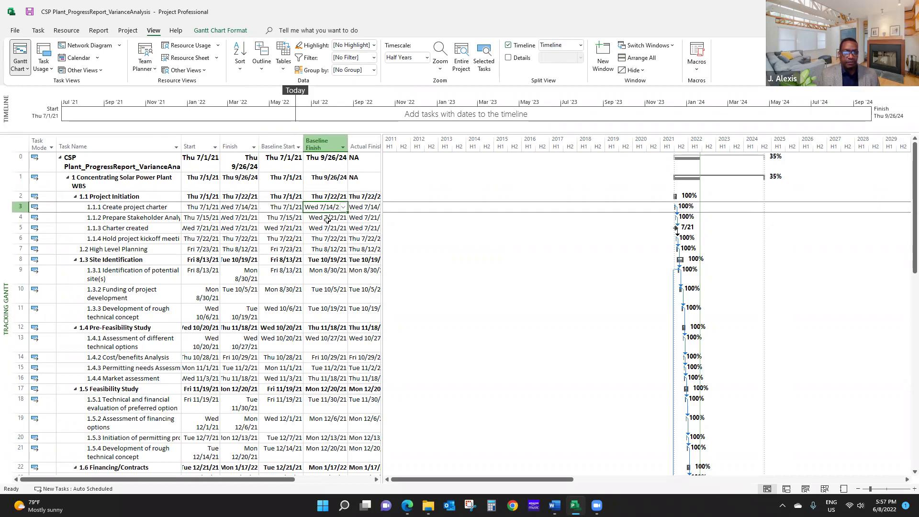
left_click_drag(384, 160, 472, 166)
- Set the actual finish of task 1.1.1 Create project charter to Mon 7/12/21
left_click(368, 195)
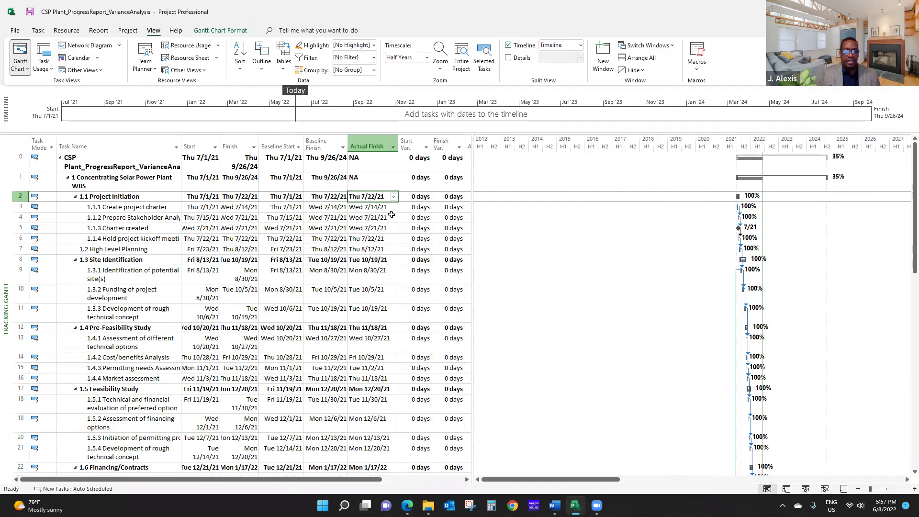
left_click(377, 225)
left_click(379, 196)
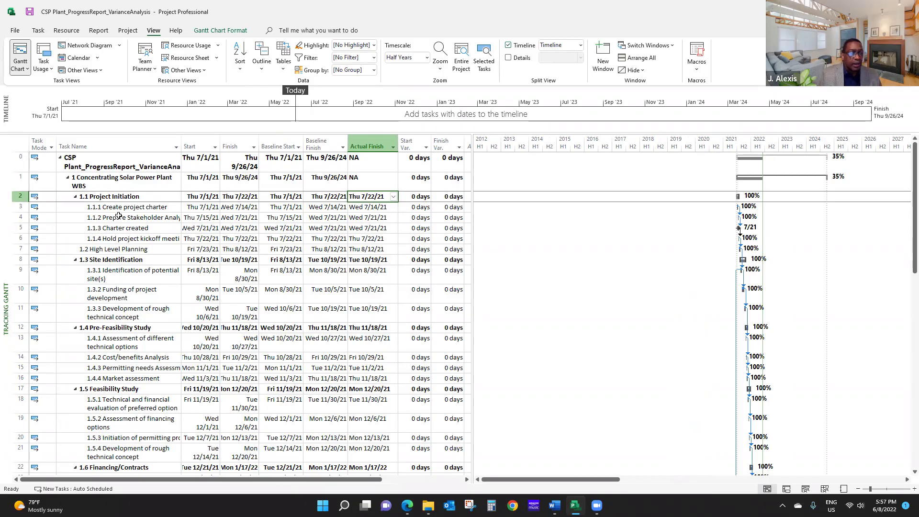
left_click(150, 207)
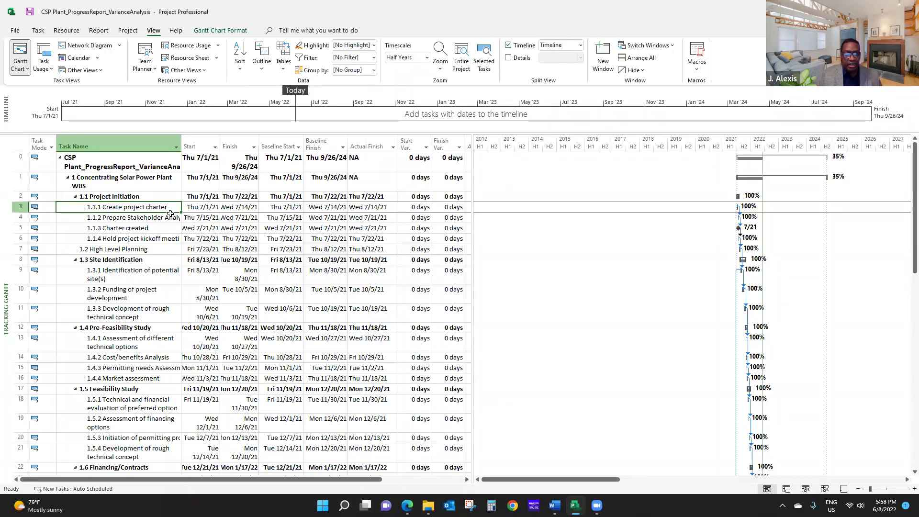
left_click(375, 208)
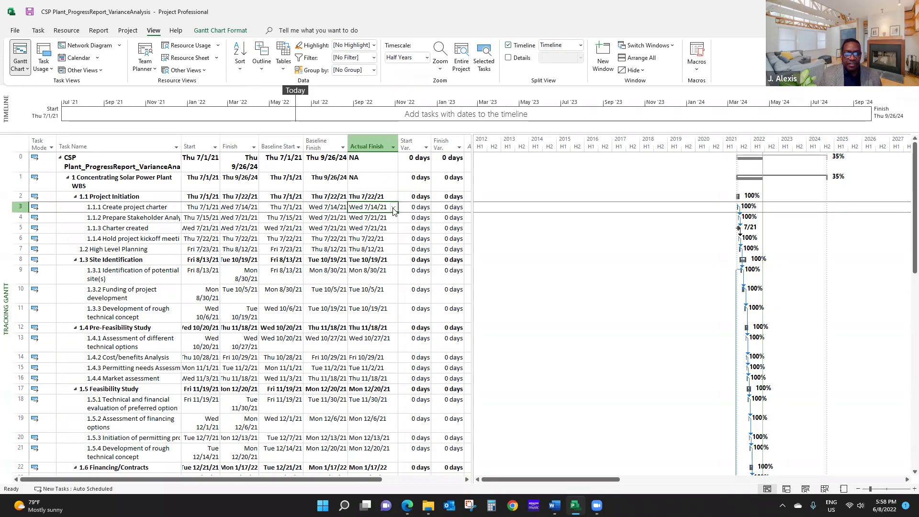
left_click(394, 209)
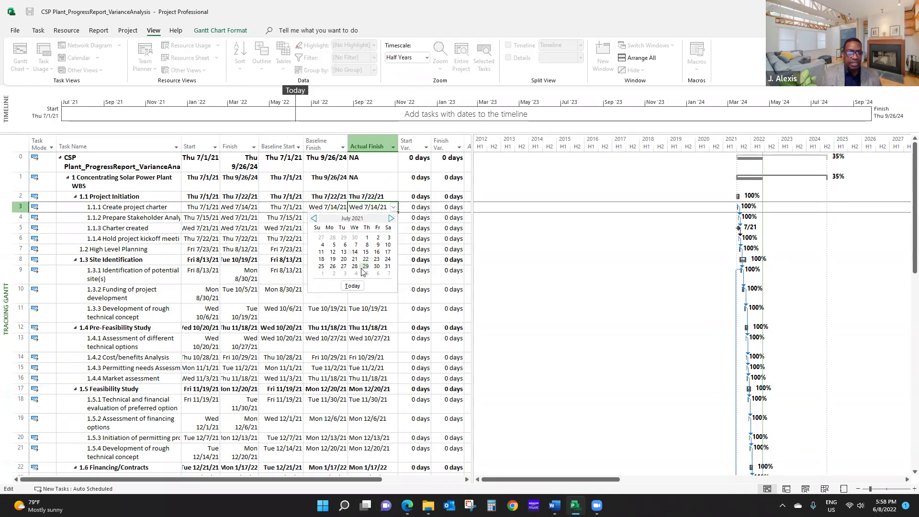
left_click(333, 253)
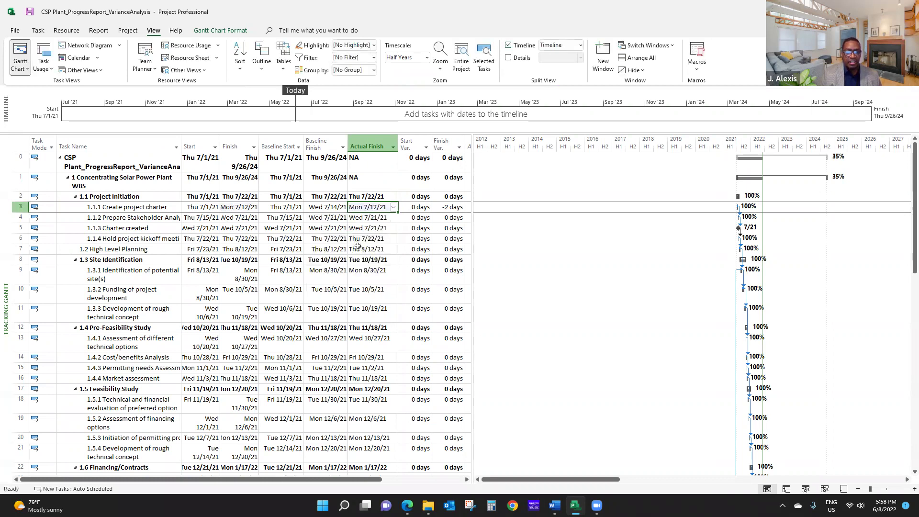
- Set the actual finish of task 1.1.2 Prepare Stakeholder Analysis to Fri 7/16/21
left_click(378, 219)
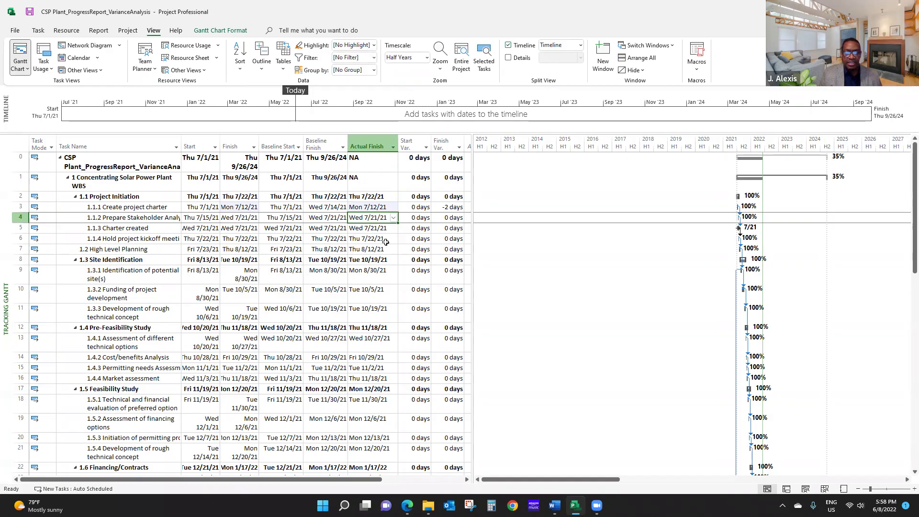
left_click(393, 218)
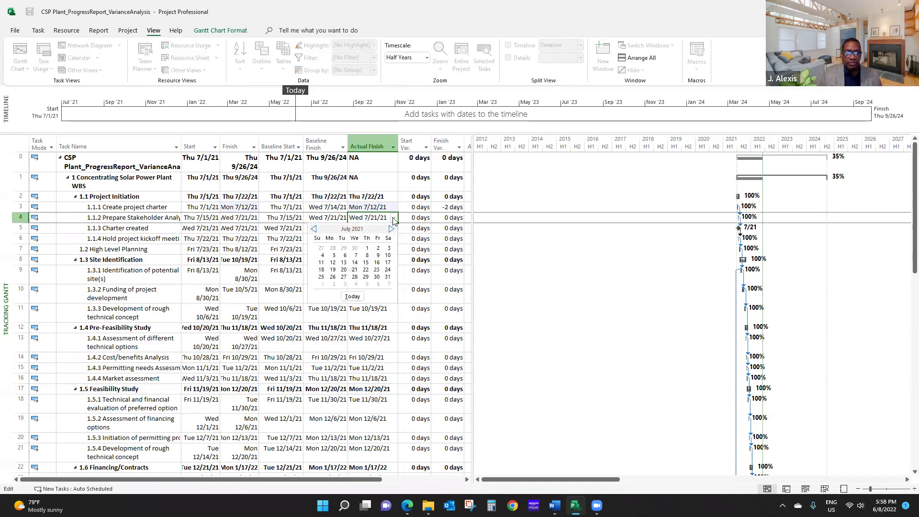
left_click(377, 262)
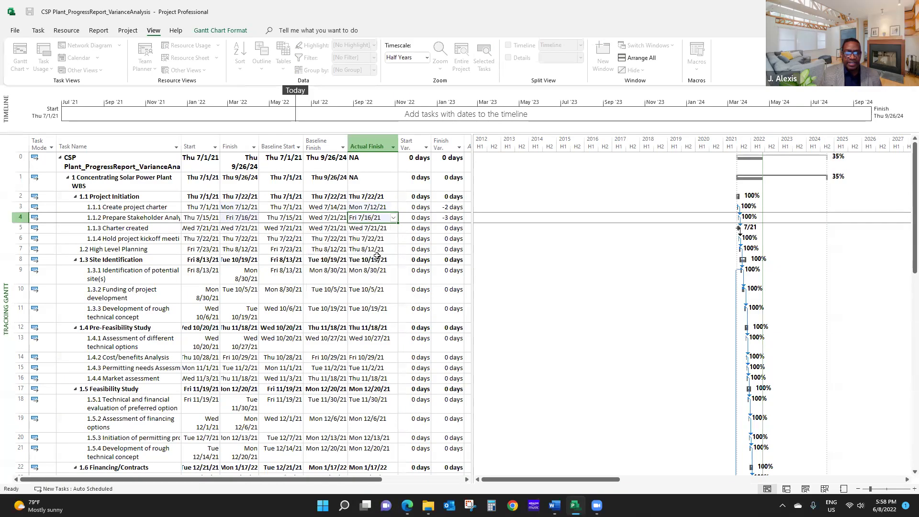
- Set the actual finish of task 1.2 High Level Planning to Thu 8/5/21
left_click(372, 229)
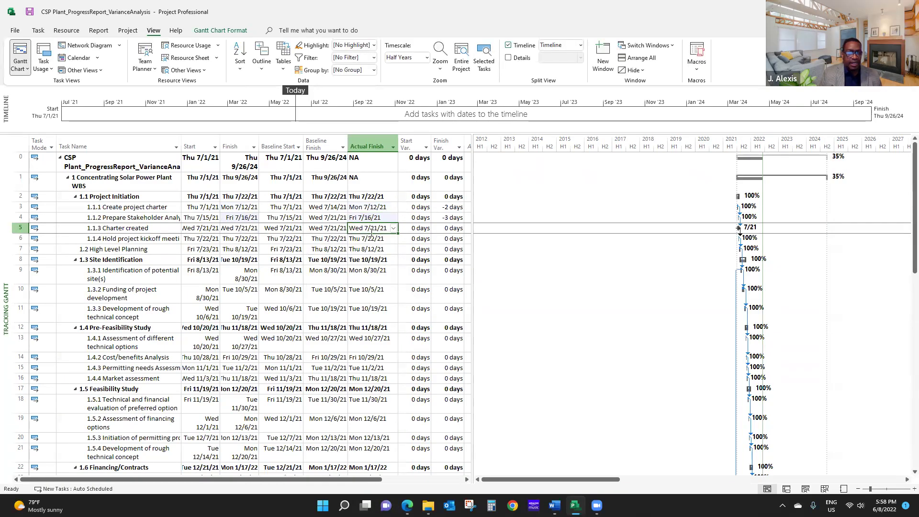
left_click(138, 246)
left_click(381, 248)
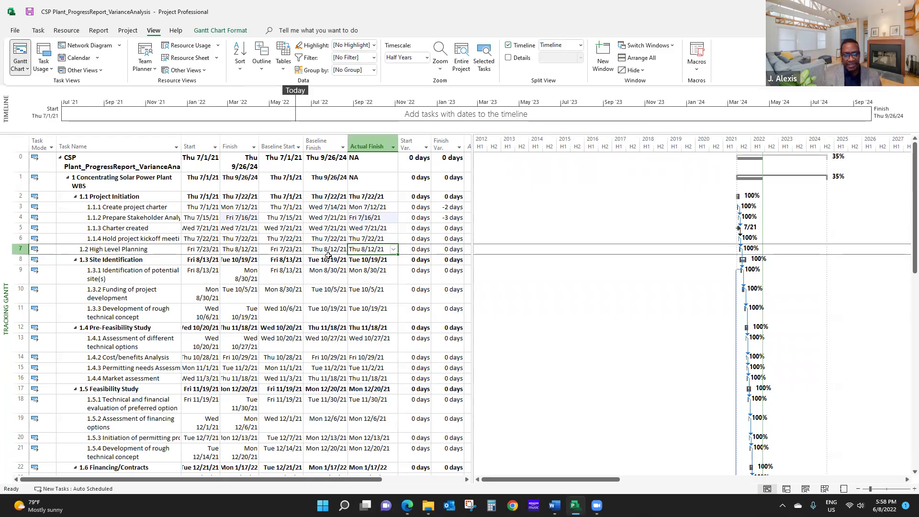
left_click(394, 250)
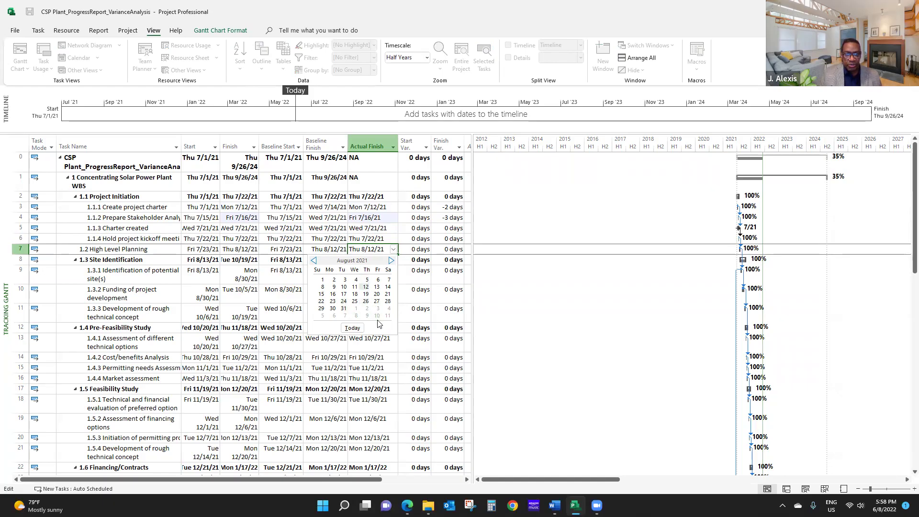
left_click(366, 280)
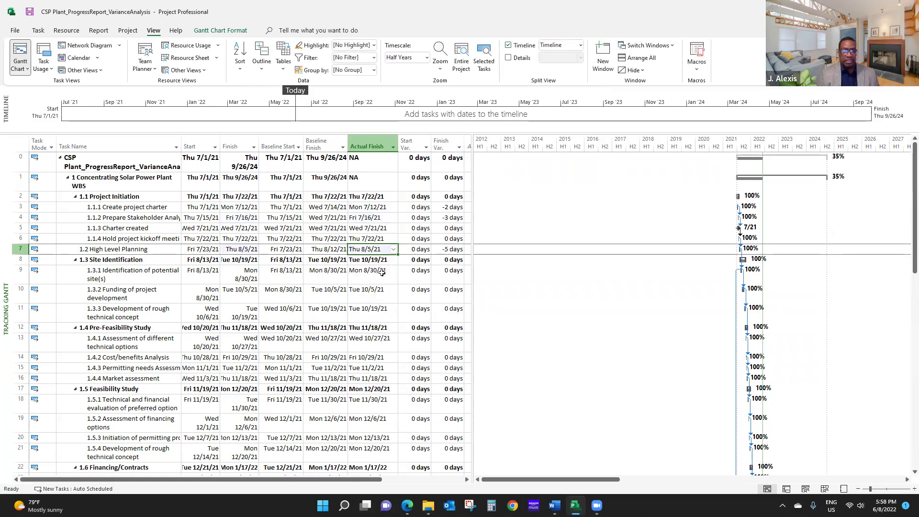
- Widen the Task Name column further and set the actual finish of task 1.3.1 Identification of potential site(s) to Mon 8/23/21
left_click(364, 281)
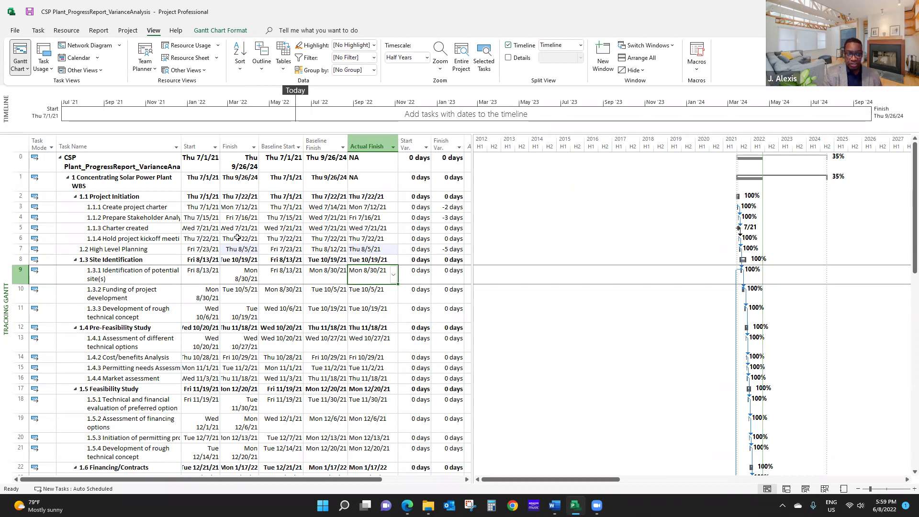
scroll(282, 307, "down", 1)
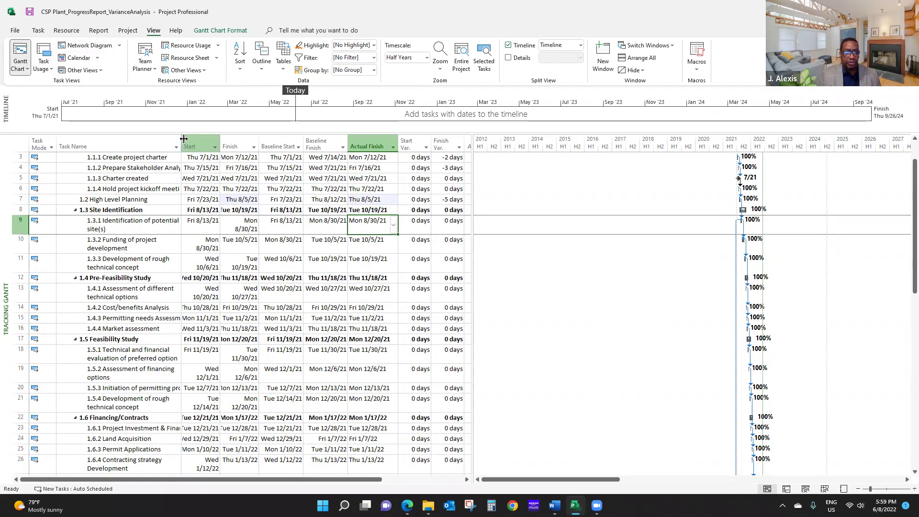
left_click_drag(182, 138, 207, 137)
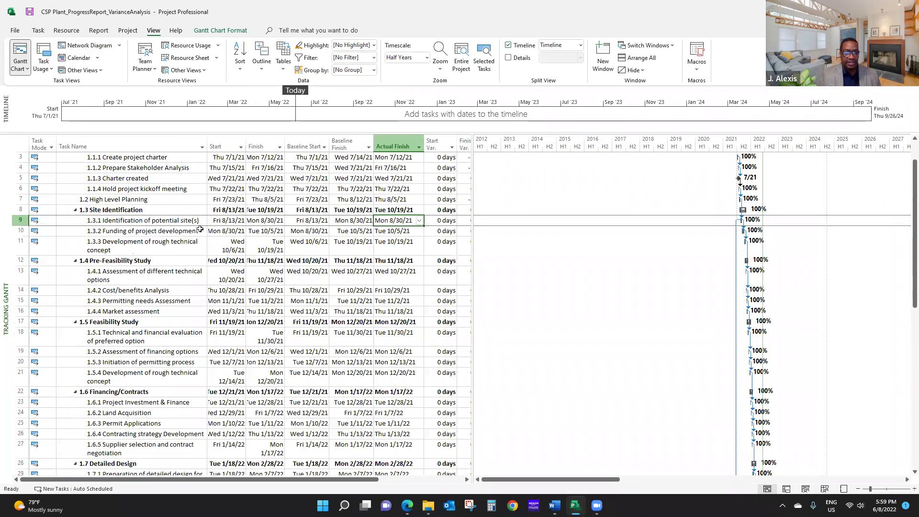
left_click(419, 221)
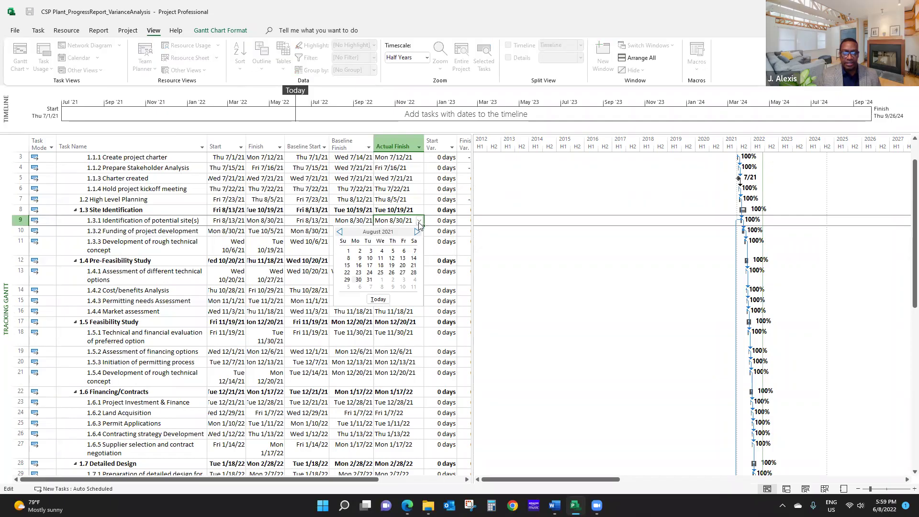
left_click(359, 272)
left_click(392, 259)
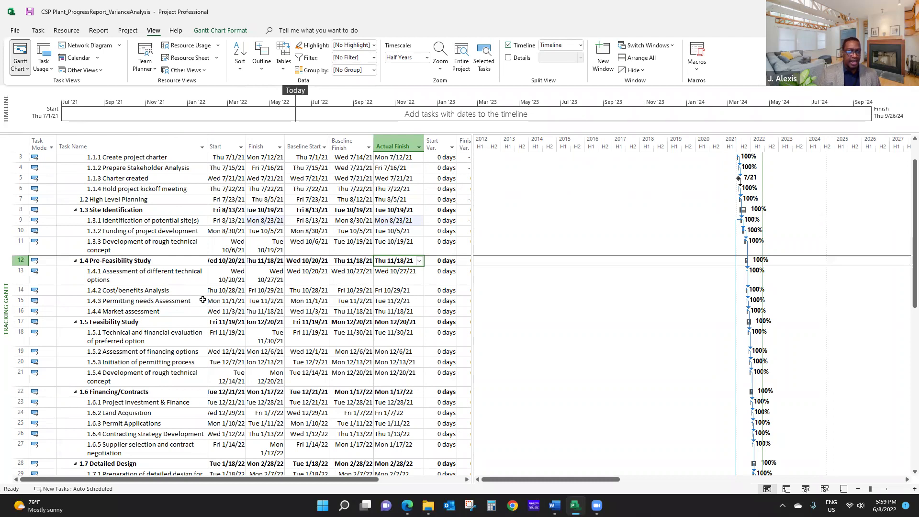
- Review the whole task list's actual finish dates against the baseline dates in the Variance table
scroll(203, 300, "down", 3)
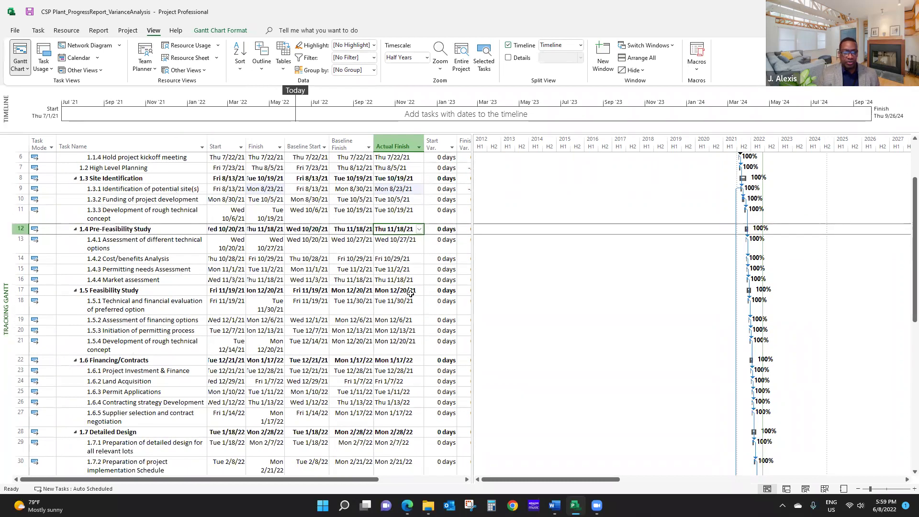
scroll(410, 294, "up", 2)
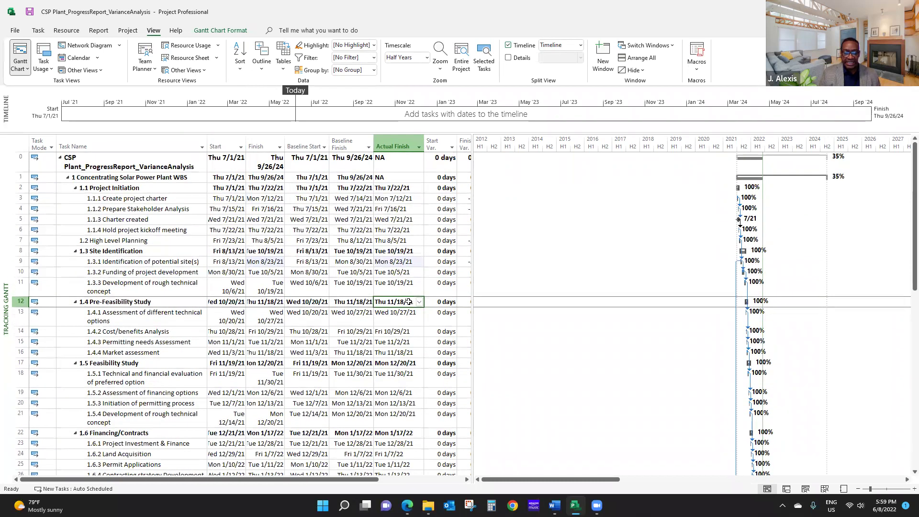
scroll(408, 306, "down", 3)
scroll(408, 308, "down", 9)
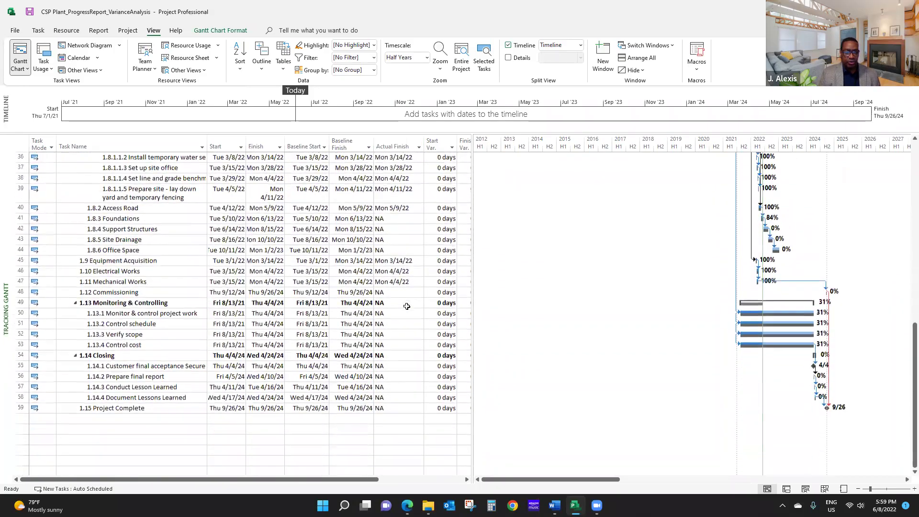
scroll(408, 300, "up", 5)
scroll(408, 300, "up", 7)
left_click(407, 300)
scroll(408, 301, "down", 1)
scroll(408, 301, "up", 1)
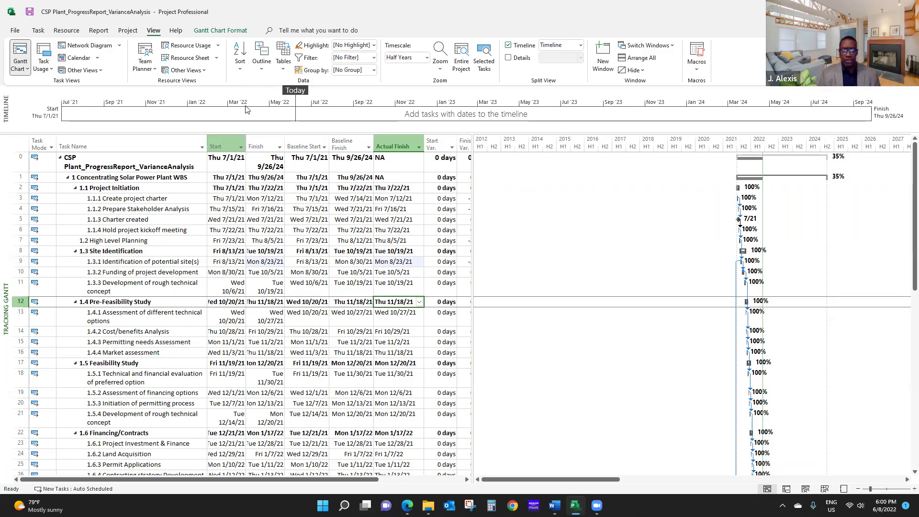
- Apply the Earned Value task table and widen the table area until all its columns show
left_click(283, 72)
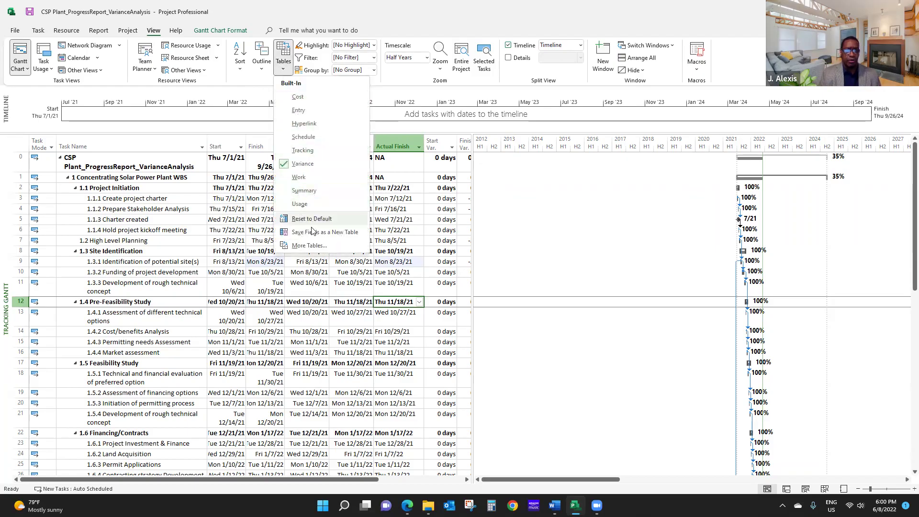
left_click(309, 246)
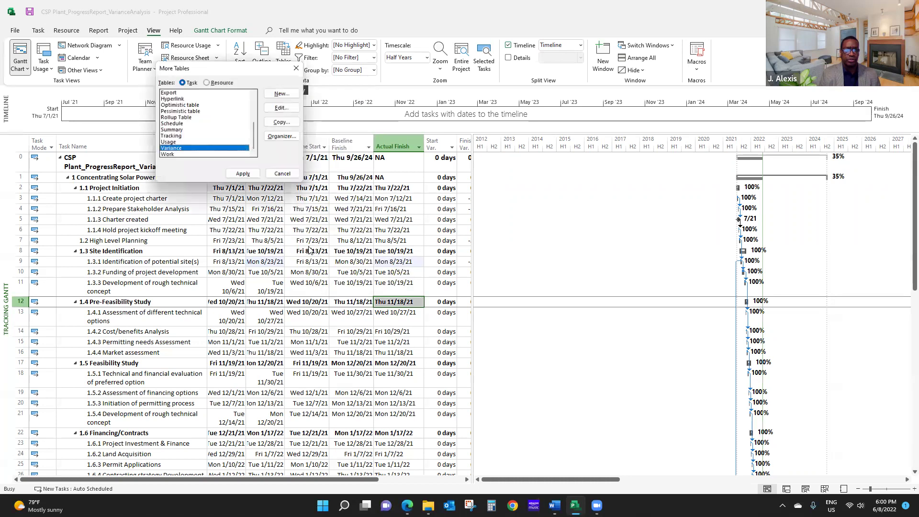
left_click(175, 125)
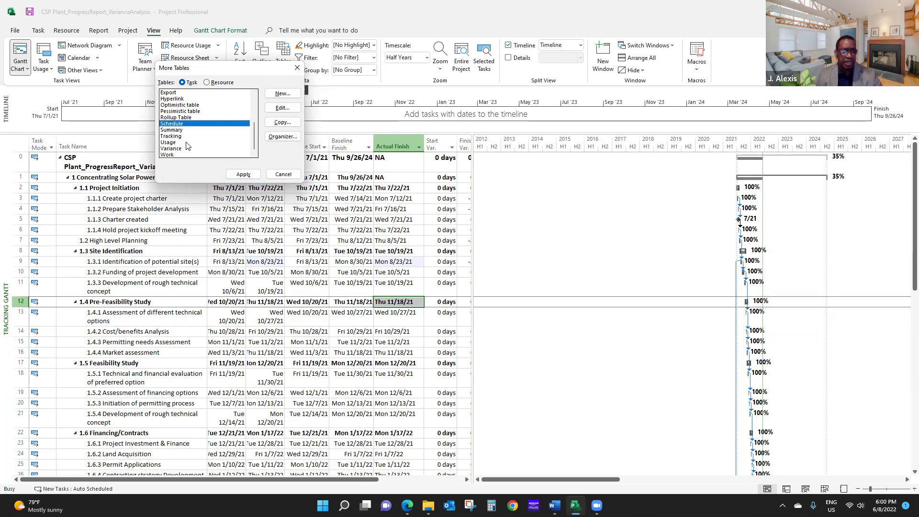
key("e")
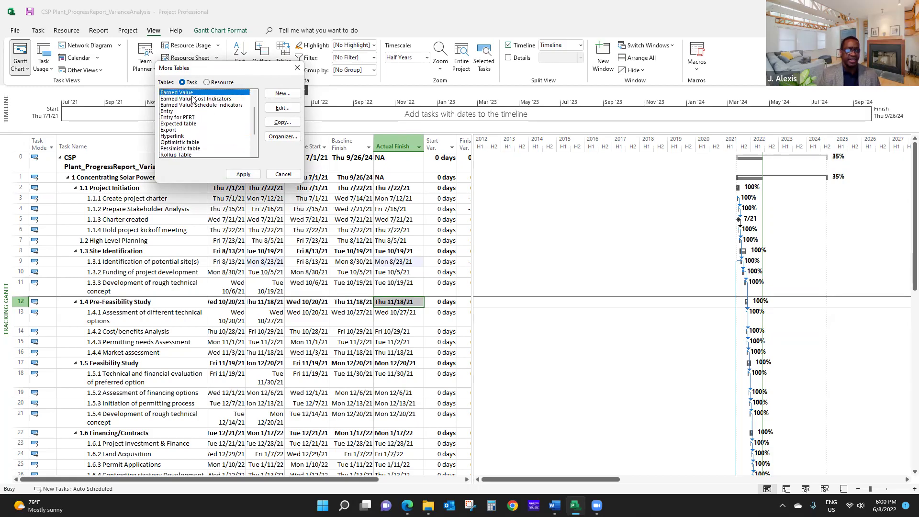
left_click(244, 174)
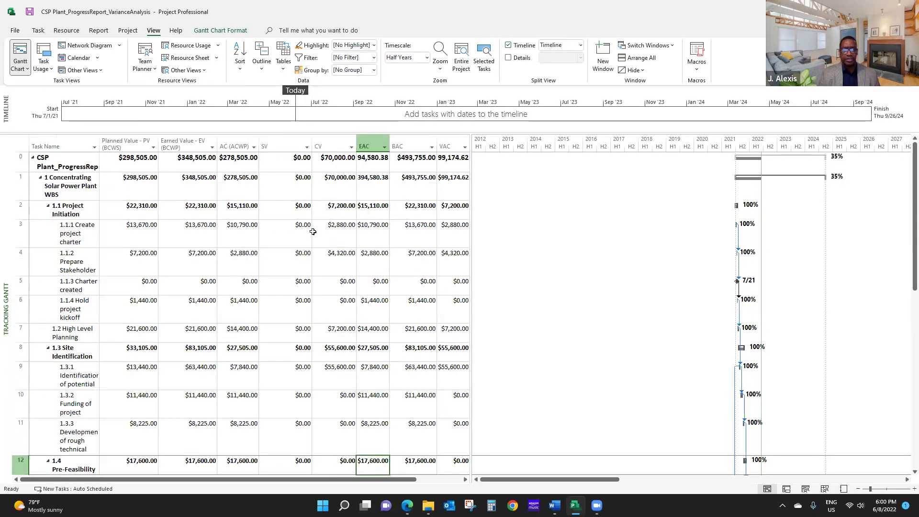
left_click_drag(472, 211, 579, 211)
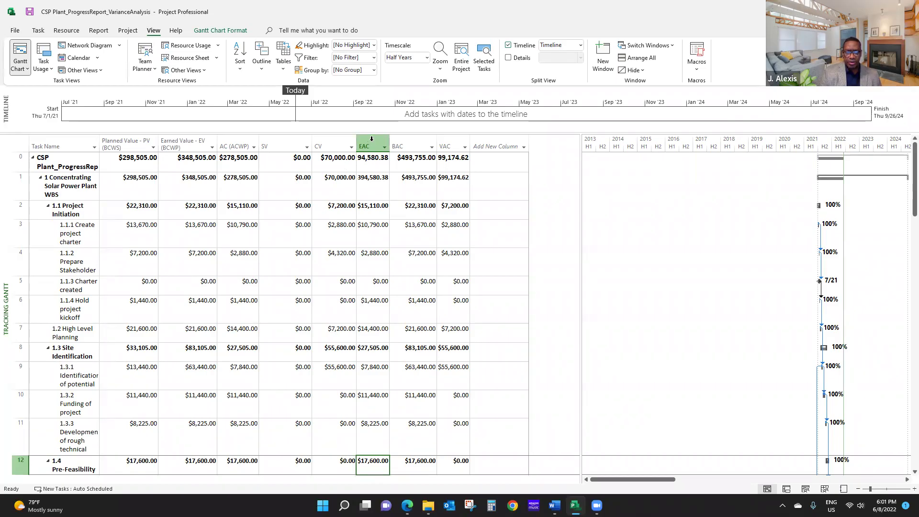
- Insert a CPI column before the EAC column in the Earned Value table
right_click(371, 141)
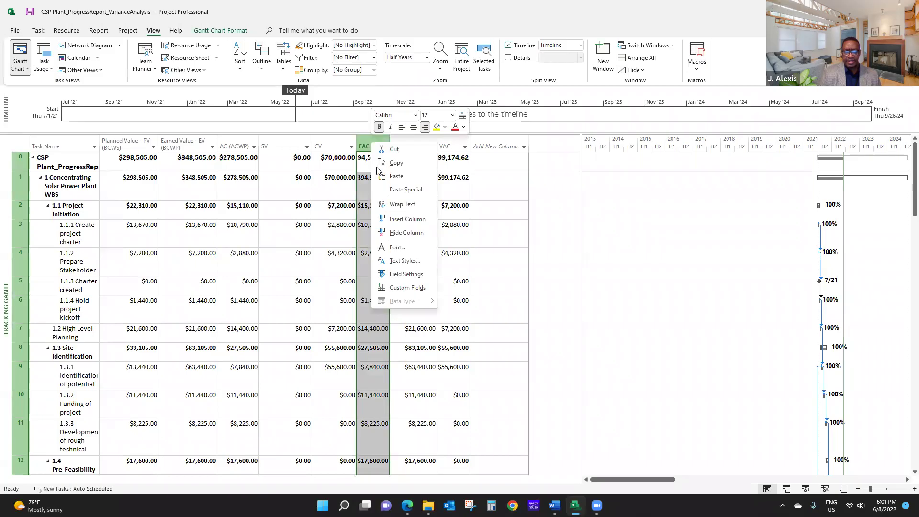
left_click(397, 218)
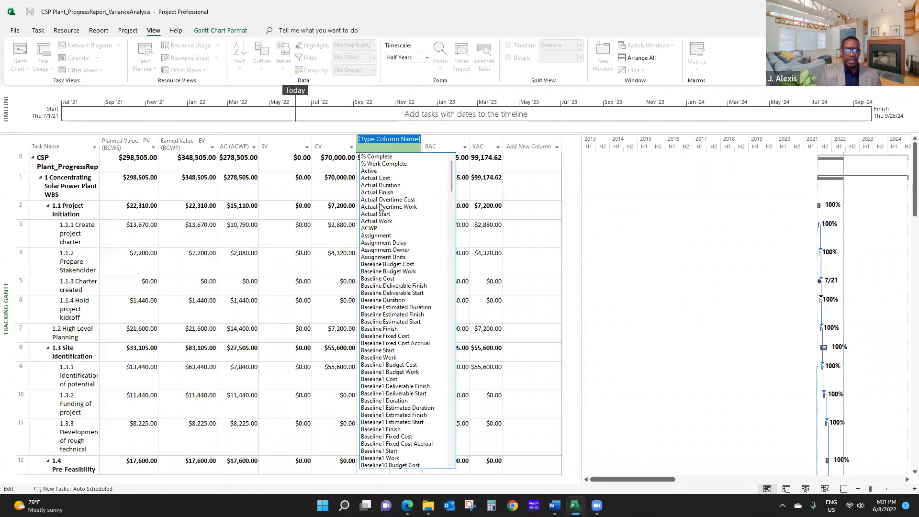
type("cpi")
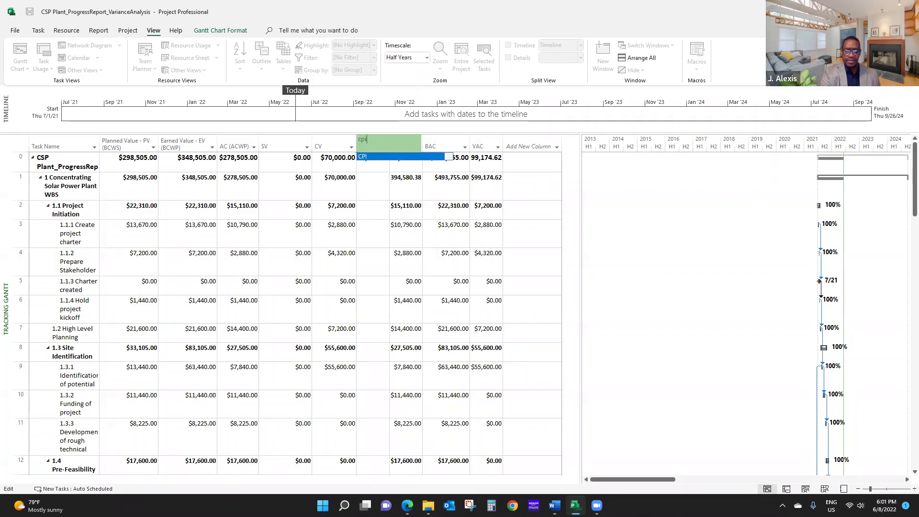
left_click(377, 157)
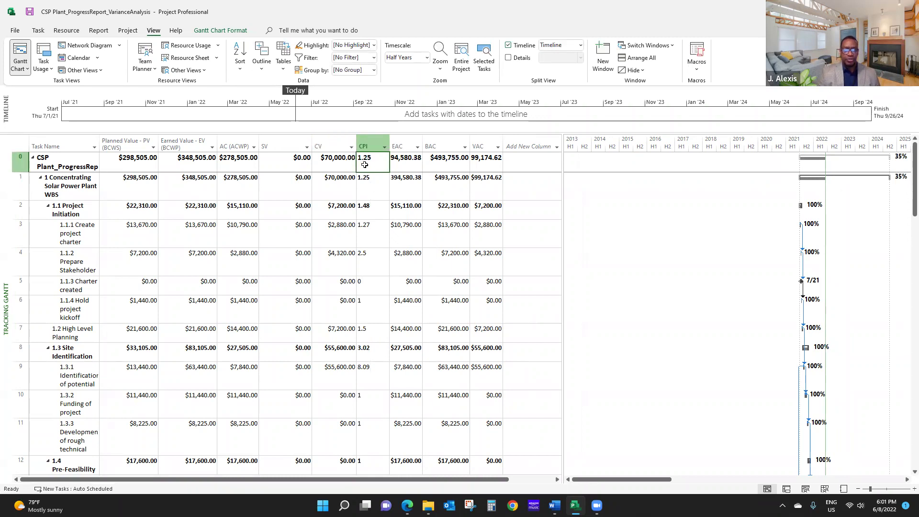
- Insert an SPI column before the CV column in the Earned Value table
left_click(331, 164)
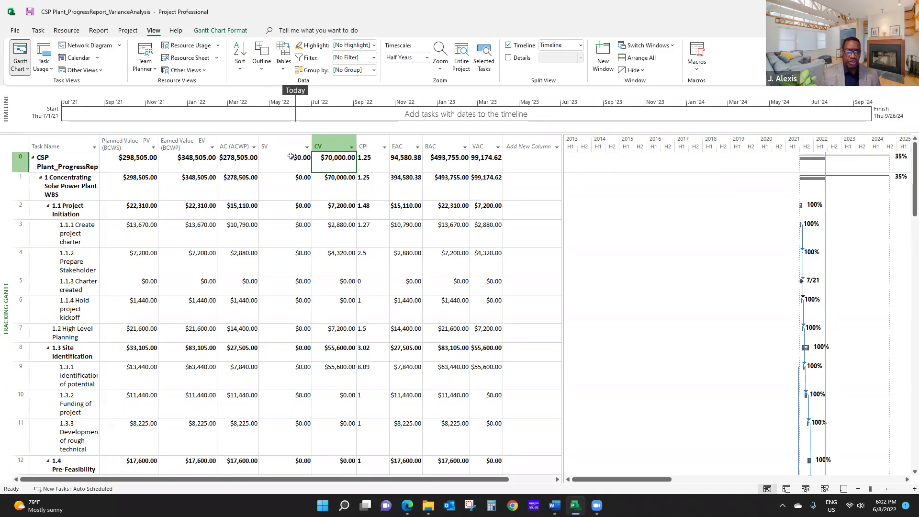
left_click(321, 145)
right_click(323, 144)
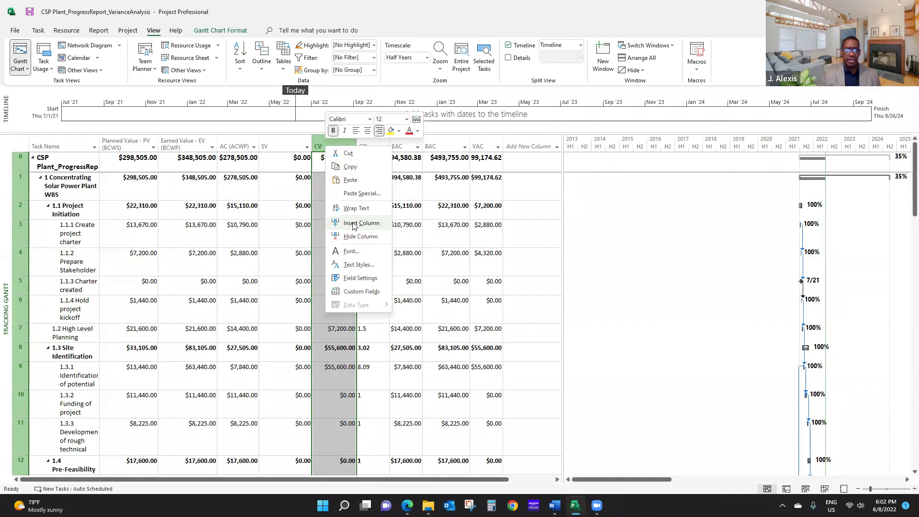
left_click(353, 223)
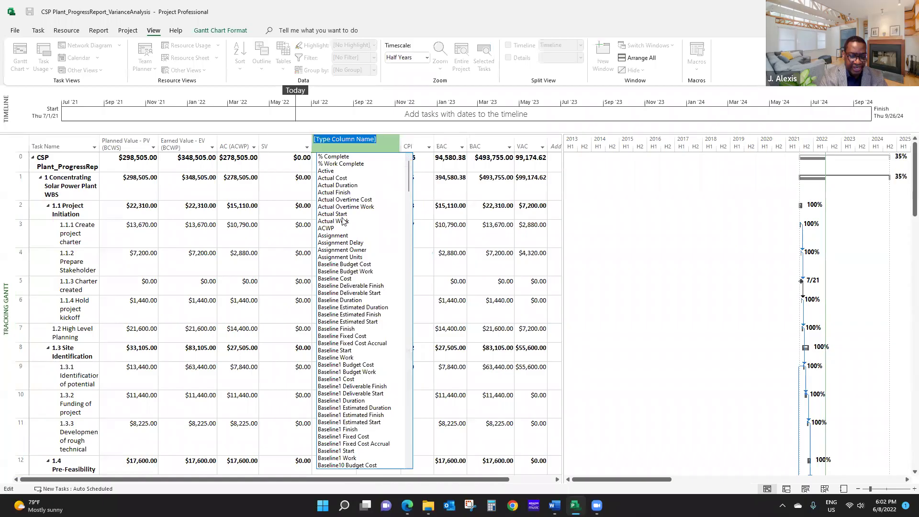
type("spi")
key("Return")
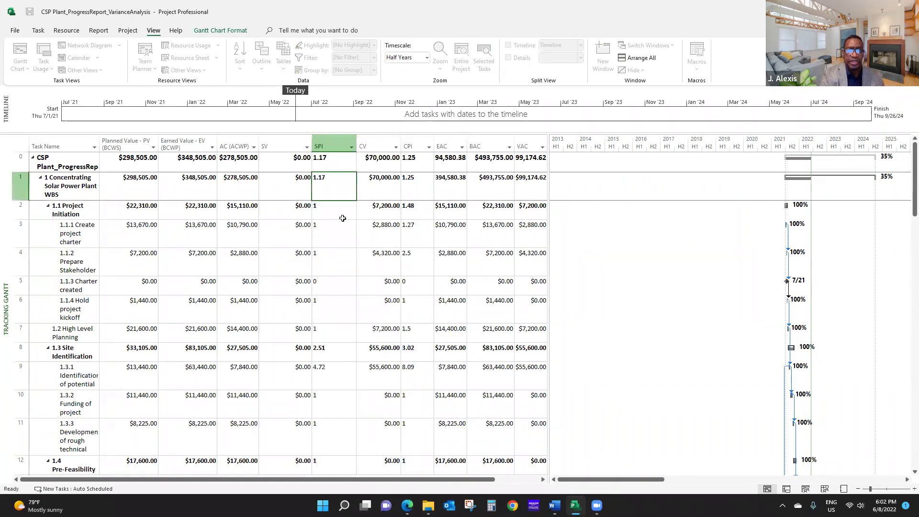
- Widen the SV column slightly and reduce the project summary row to a single line in height
left_click(324, 231)
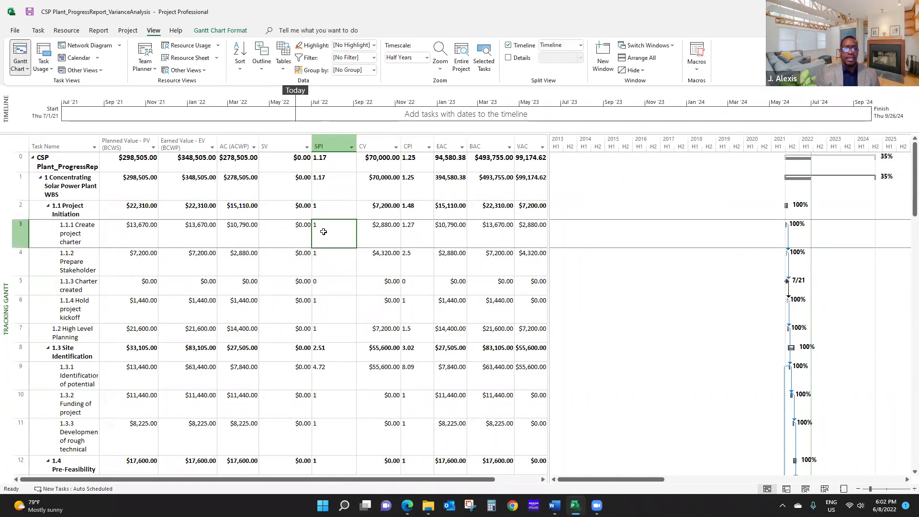
left_click(333, 163)
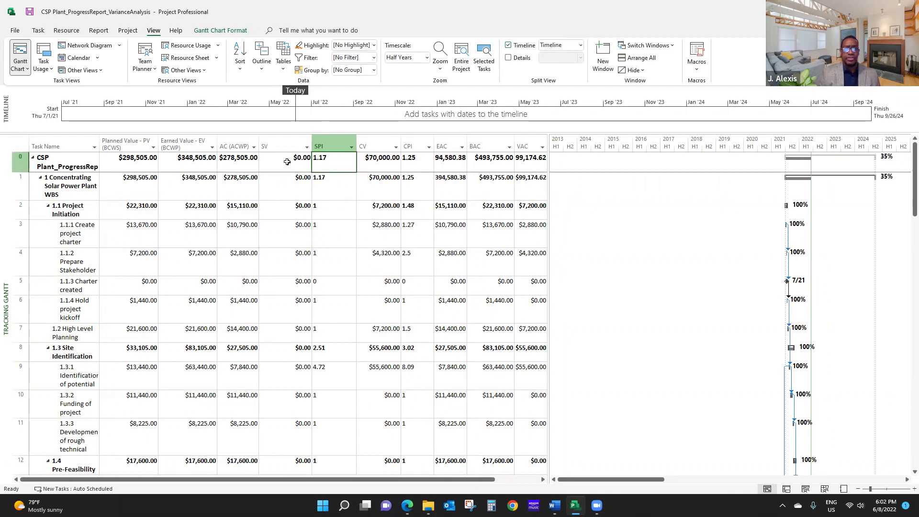
left_click_drag(312, 139, 324, 139)
left_click_drag(22, 172, 22, 163)
left_click(293, 180)
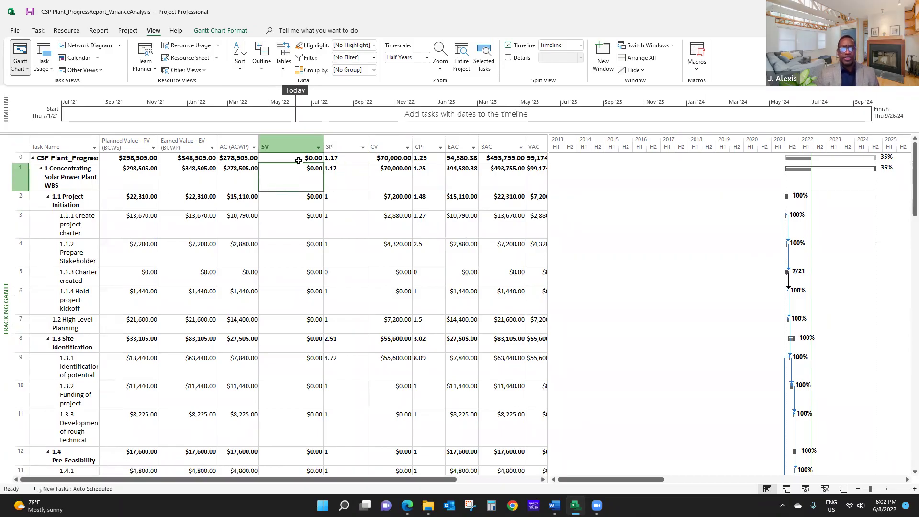
left_click(297, 160)
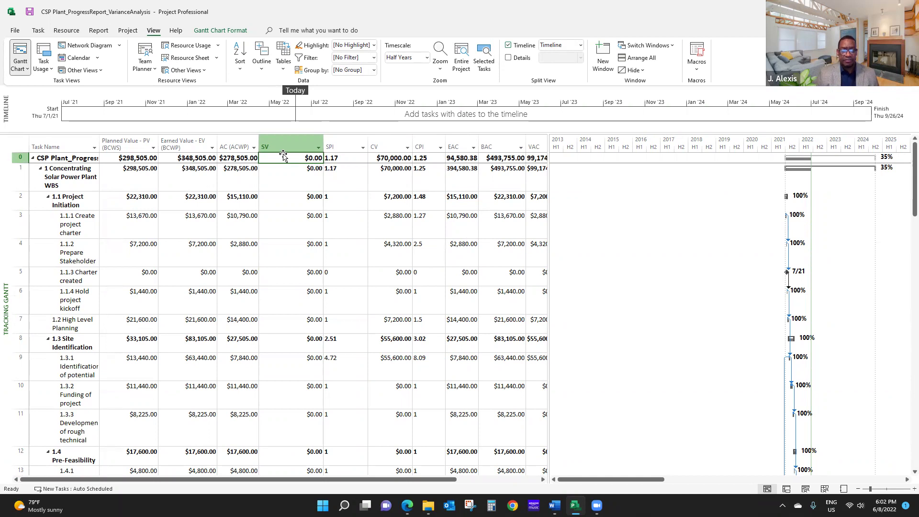
- Examine the project summary row's SV, SPI, CPI and EAC values, widening the table area to include VAC
left_click(338, 159)
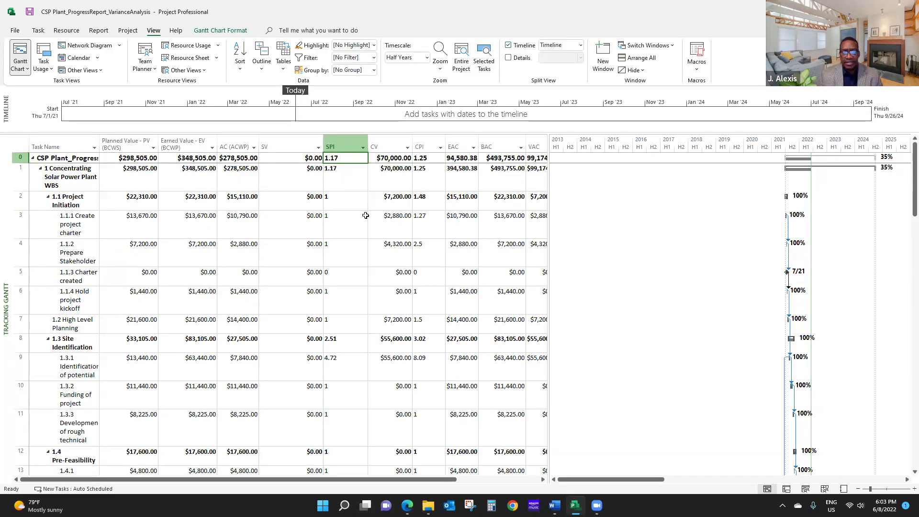
left_click(312, 161)
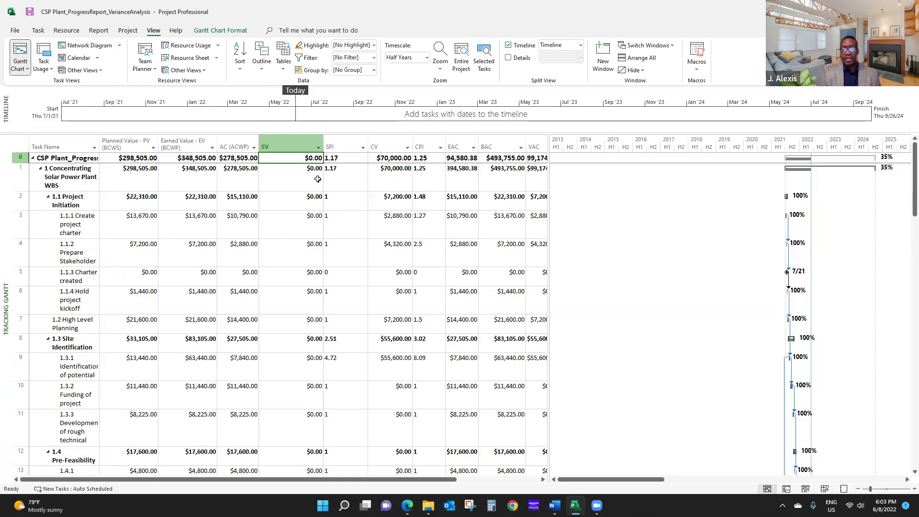
left_click(345, 160)
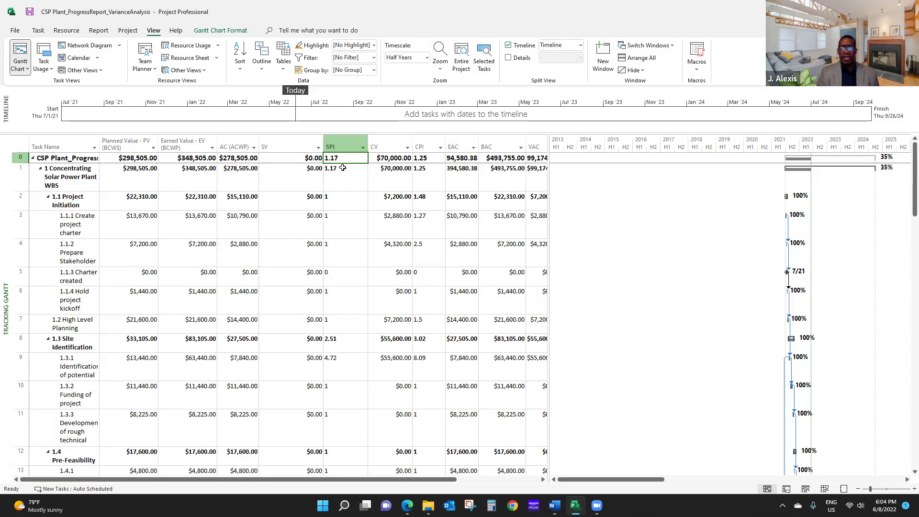
left_click_drag(547, 163, 643, 163)
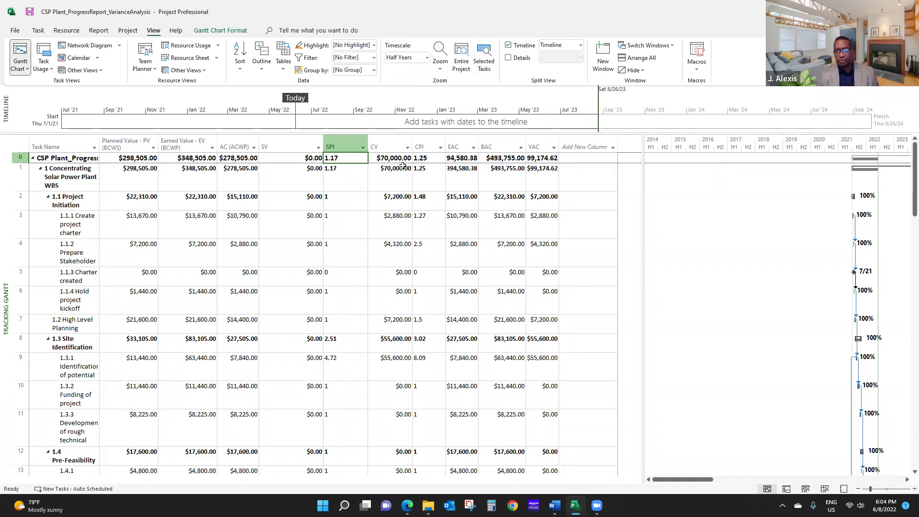
left_click(425, 158)
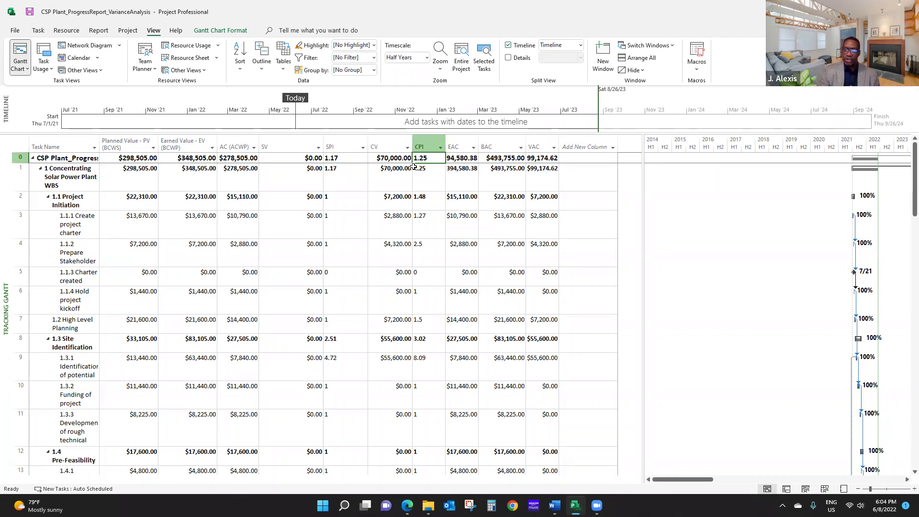
left_click(453, 150, "shift")
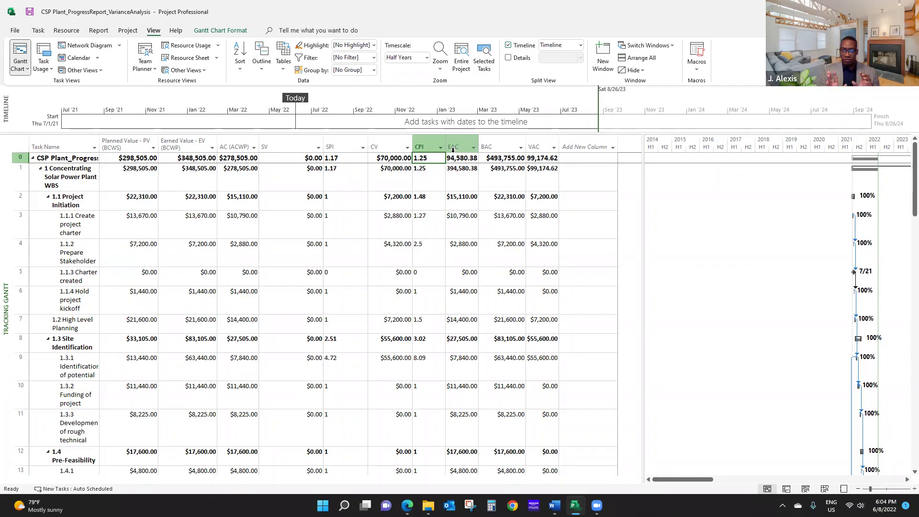